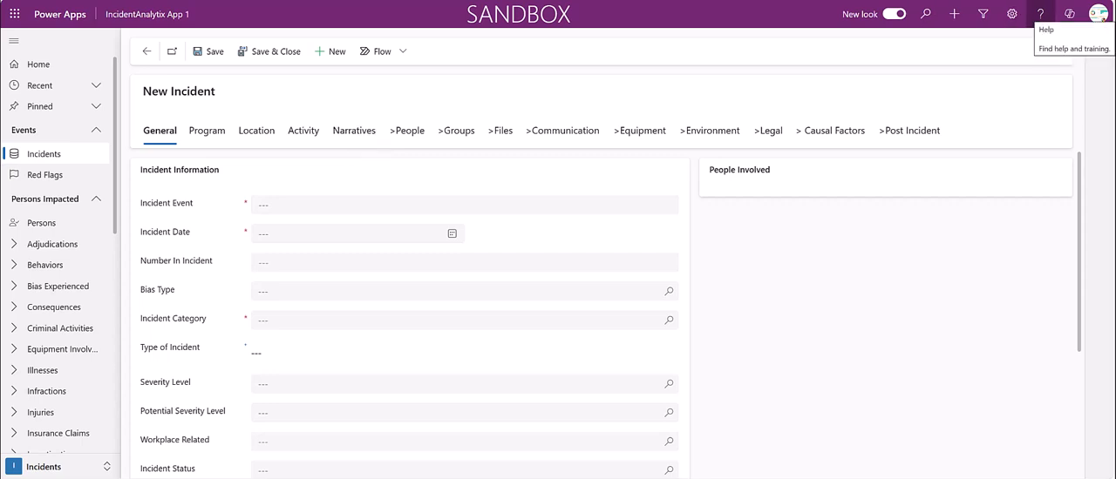
Review the incident form's help guidance for the General tab, People Sidebar and Program tab, closing the help when finished
click(1039, 14)
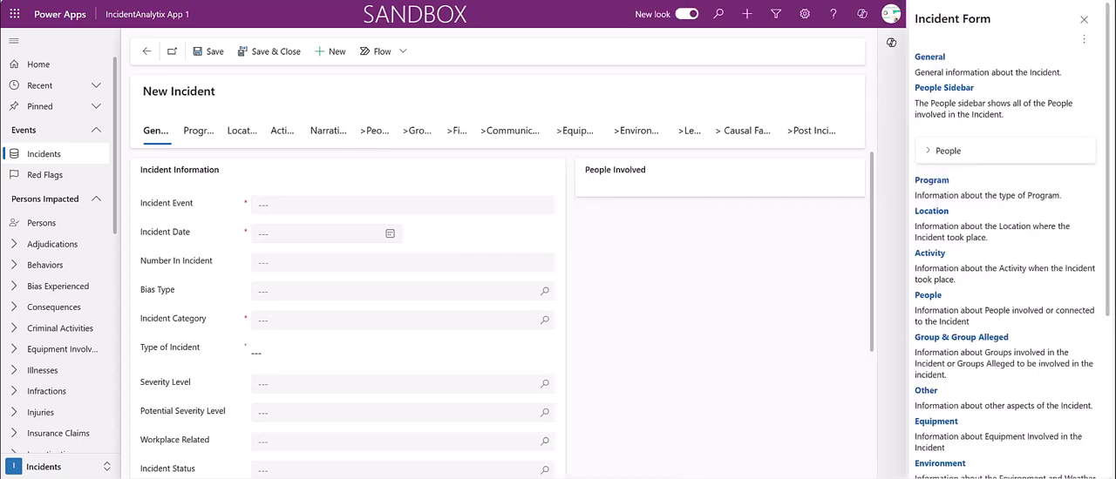
click(929, 57)
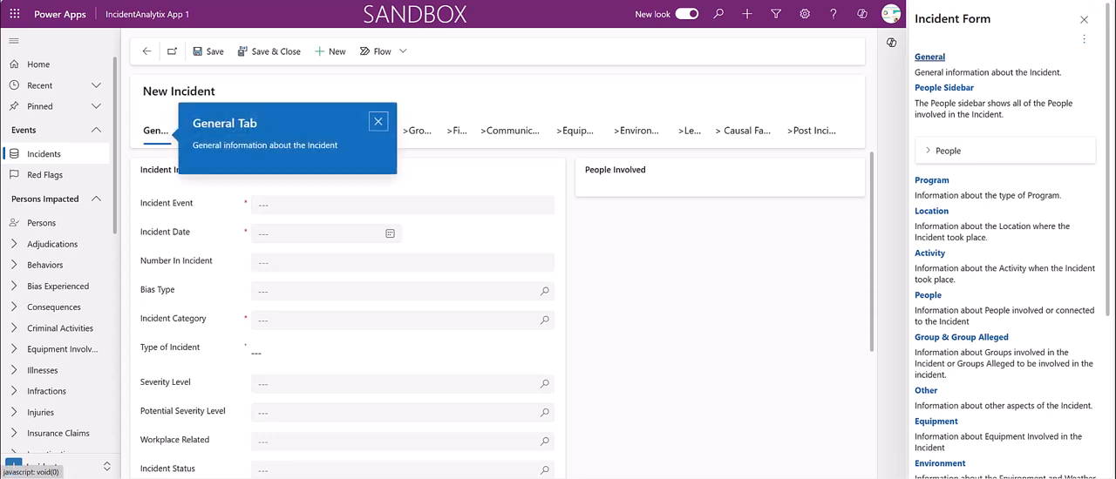
click(943, 87)
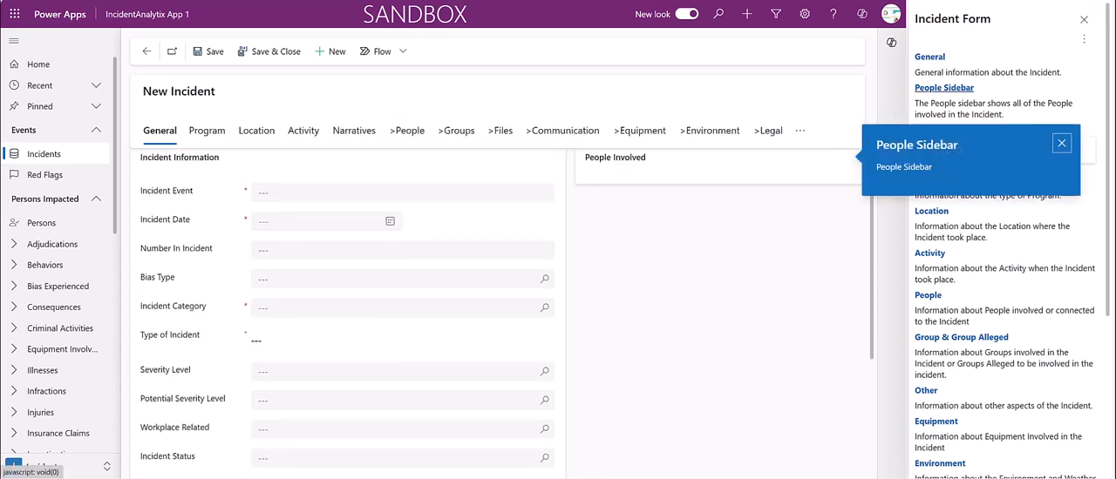
click(1061, 143)
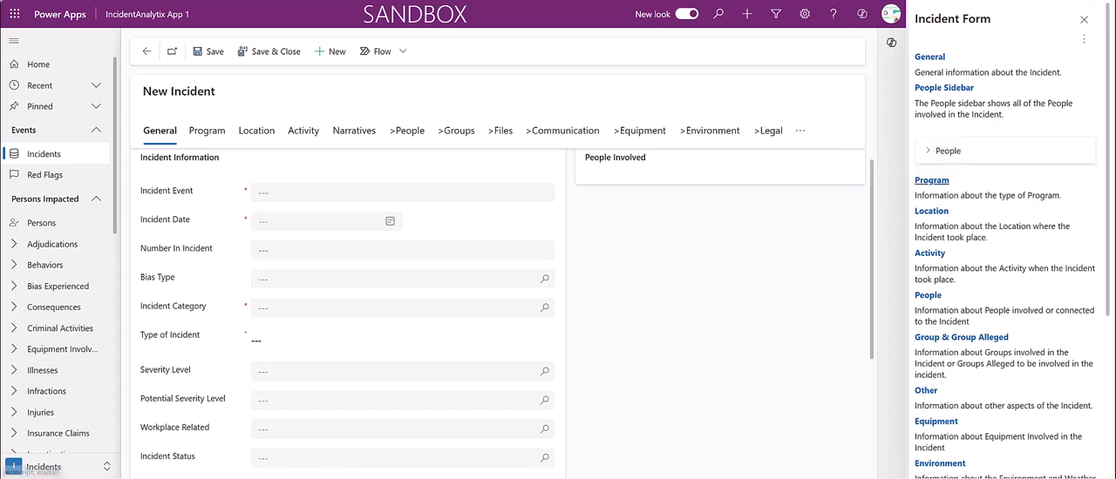
click(931, 180)
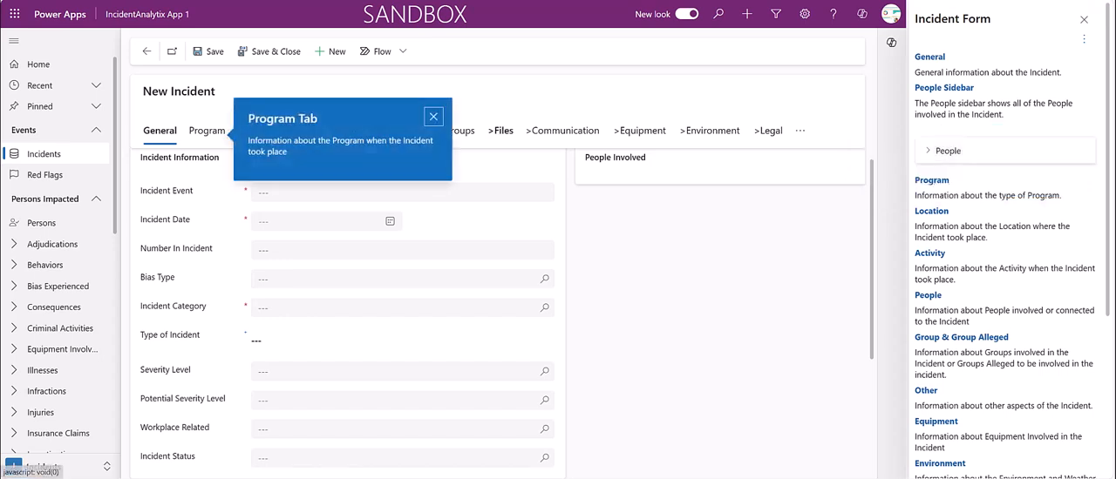
click(433, 117)
click(1084, 19)
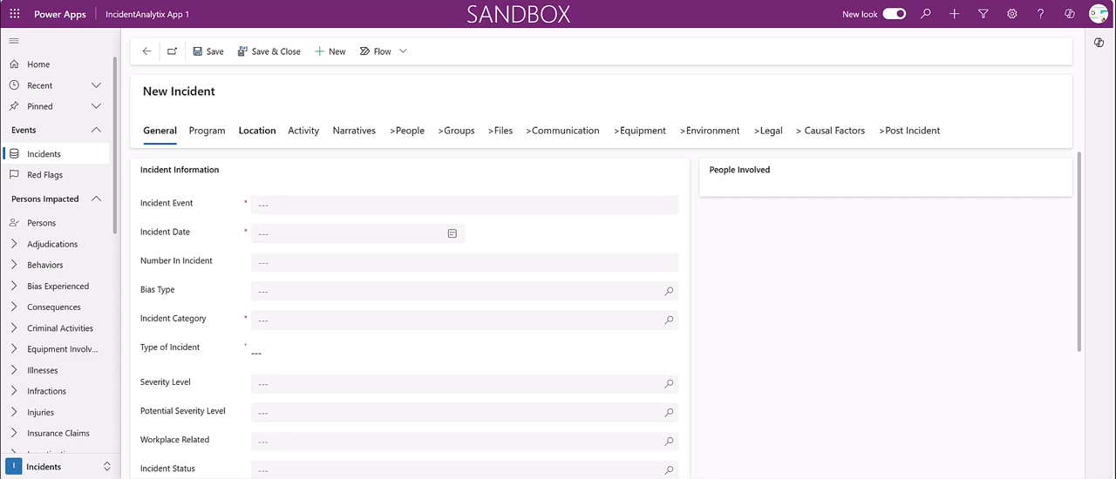
Enter "Leg laceration from barbed wire" as the incident event and set the incident date to 6/4/2024
click(348, 205)
text(Leg laceration from barbed wire)
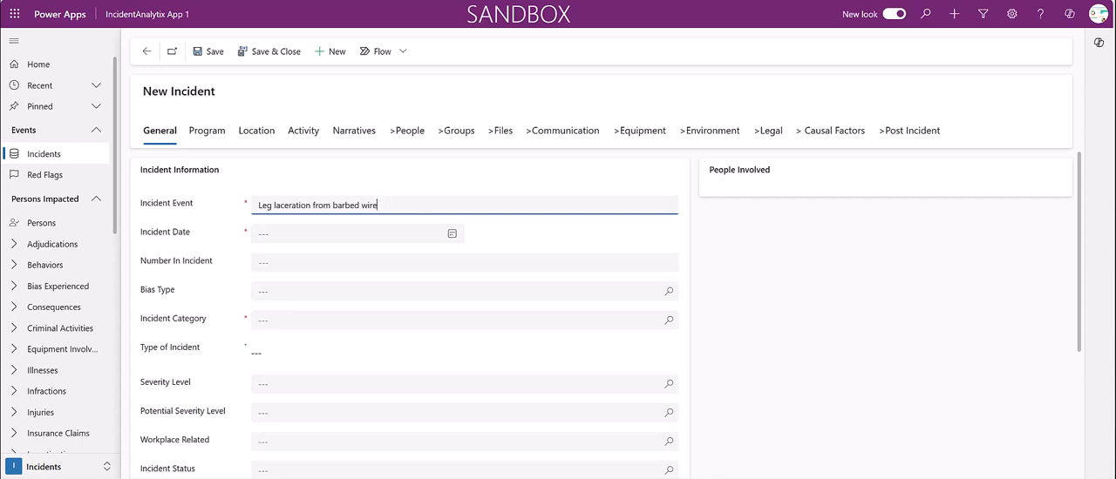
click(305, 234)
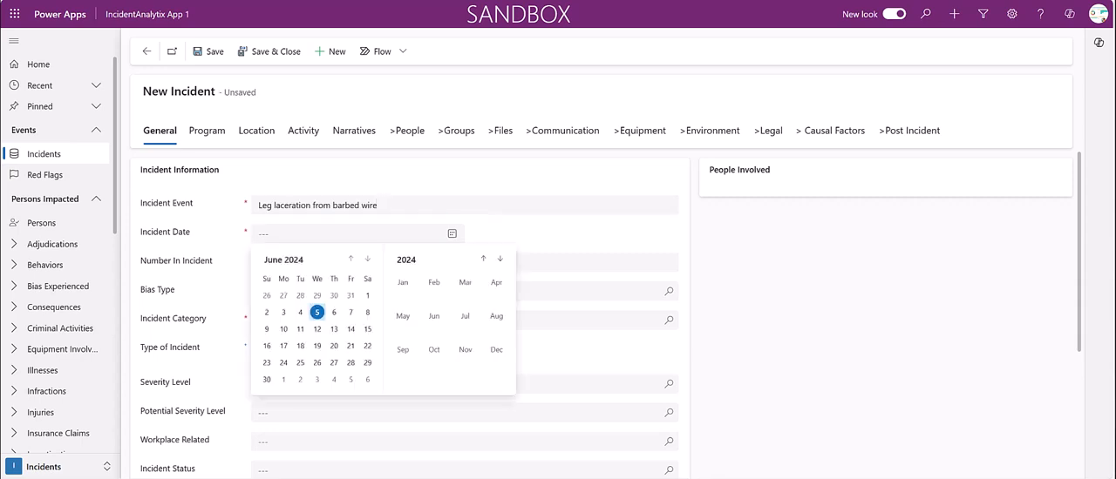
click(300, 312)
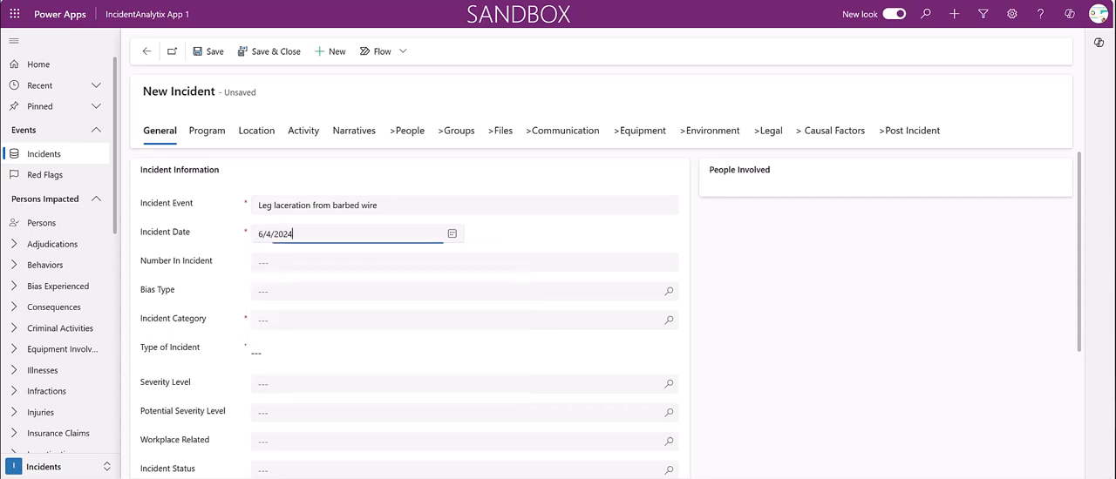
Set the number in incident to 1 and choose Adverse Outcome as the incident category
click(301, 264)
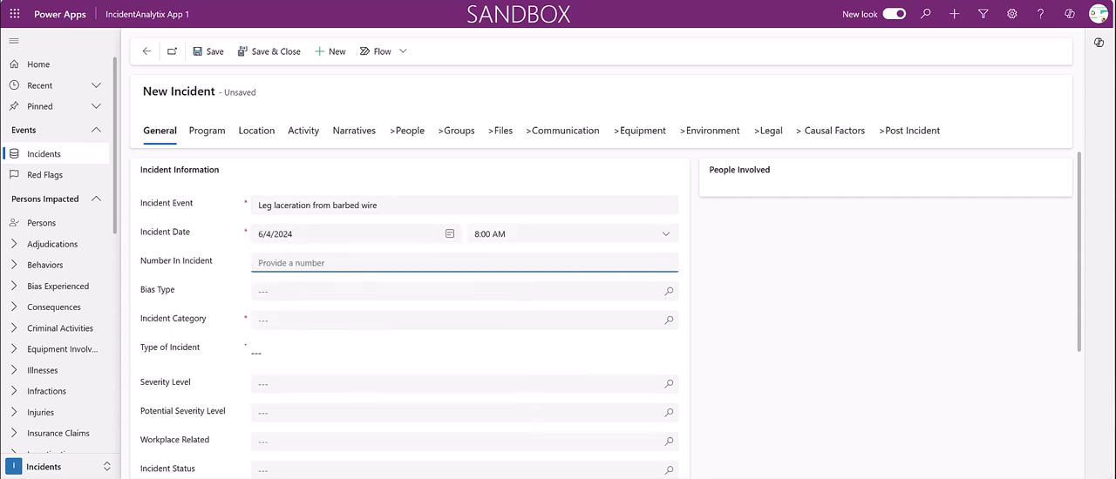
text(1)
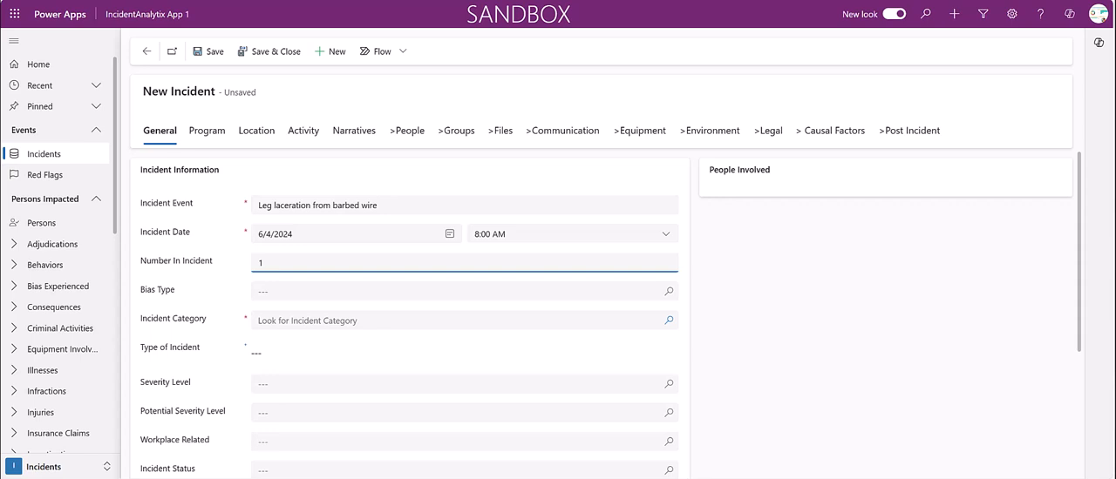
click(669, 321)
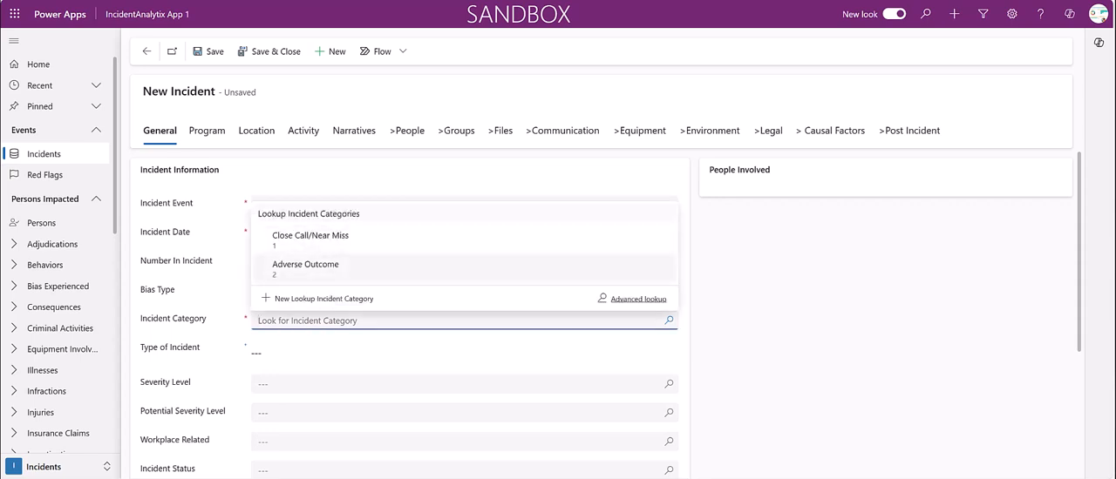
click(306, 266)
Set the type of incident to Injury and the severity level to Moderate
click(303, 353)
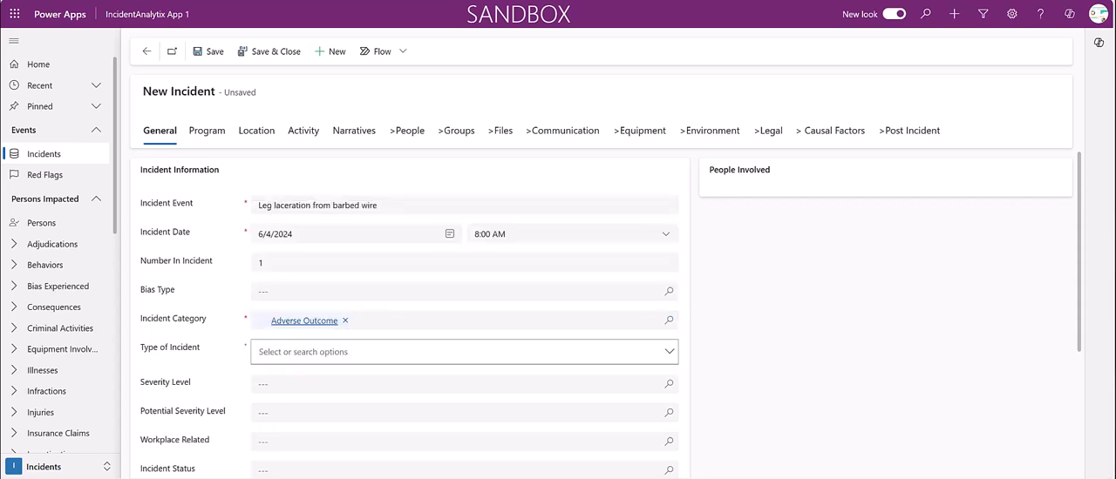
click(669, 352)
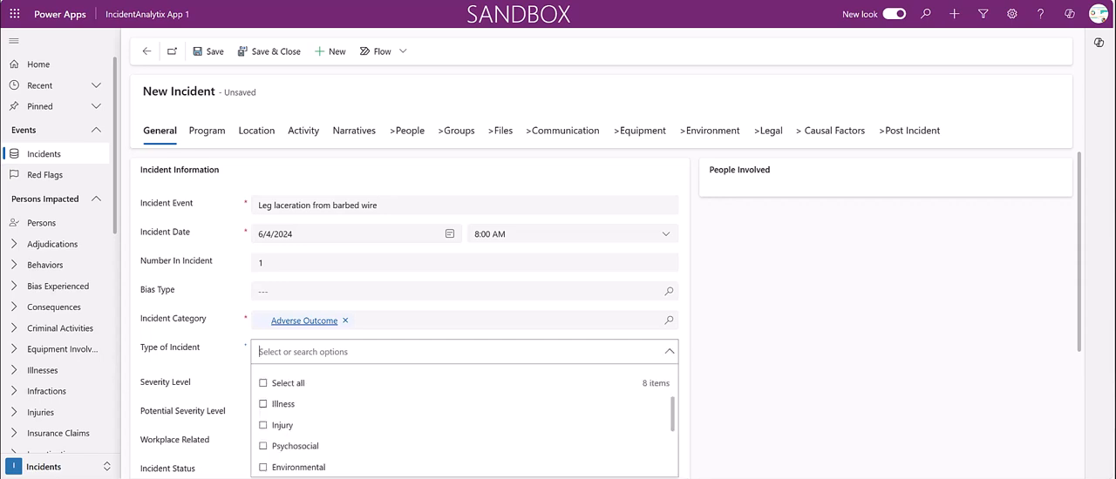
click(283, 425)
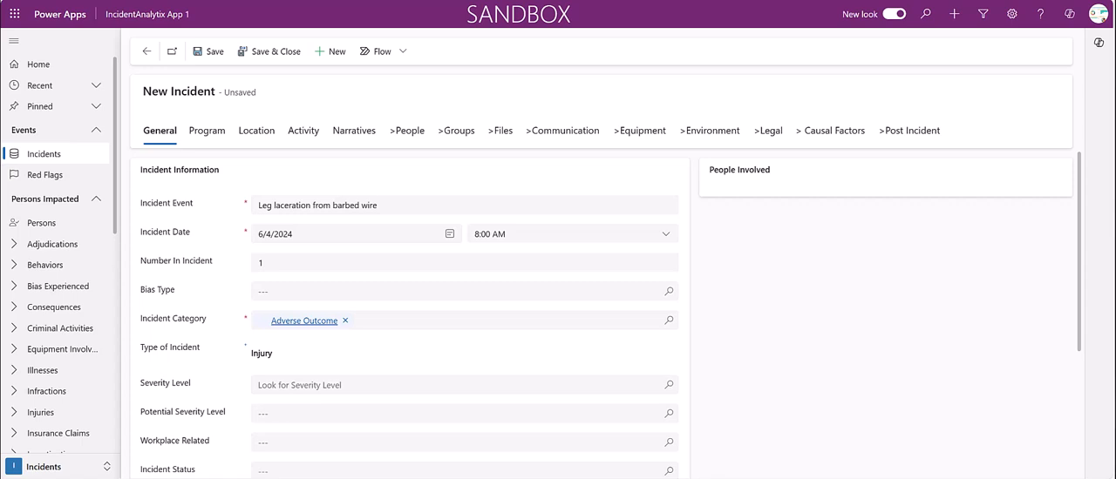
click(300, 385)
text(mod)
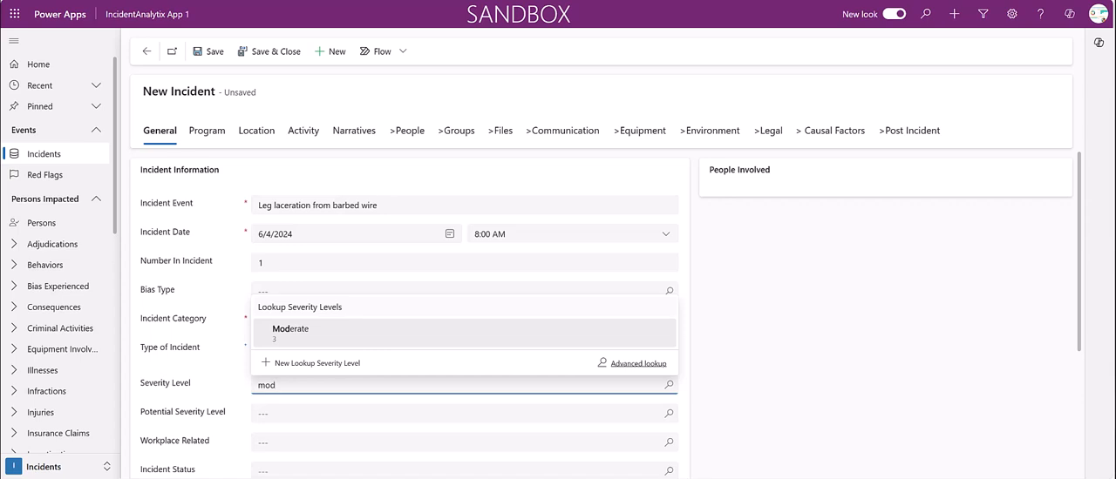
key(Return)
key(Tab)
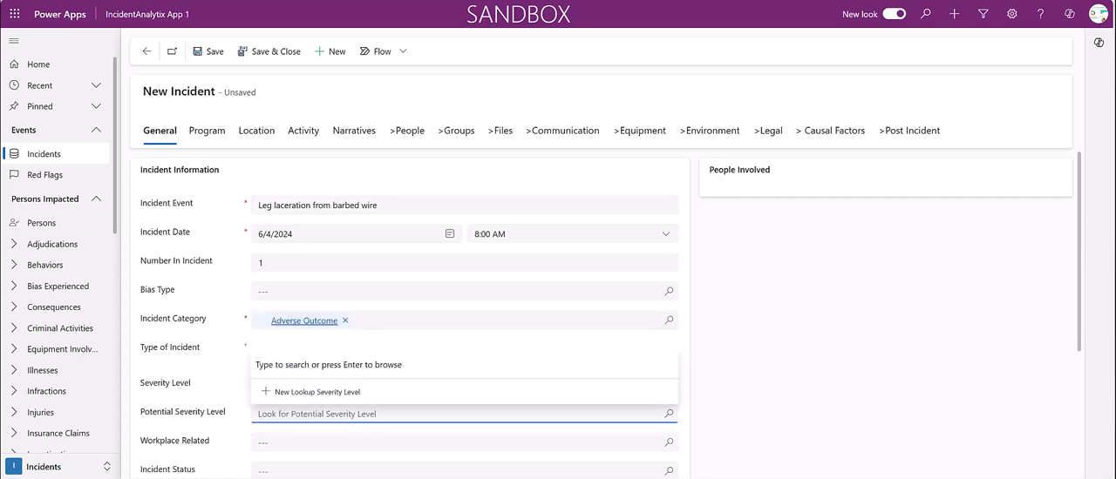
Set the incident status to Reported
scroll(410, 357, down, 3)
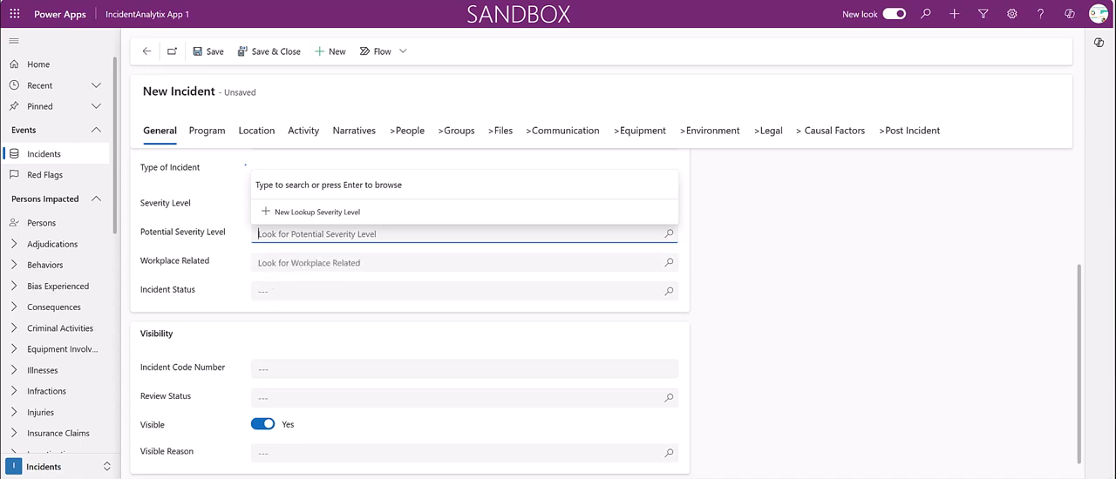
click(318, 292)
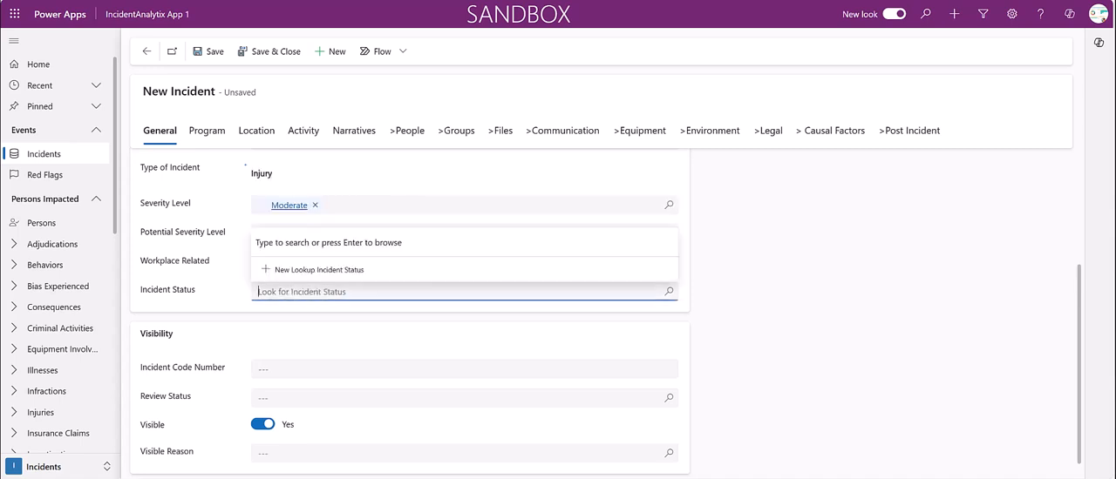
click(301, 238)
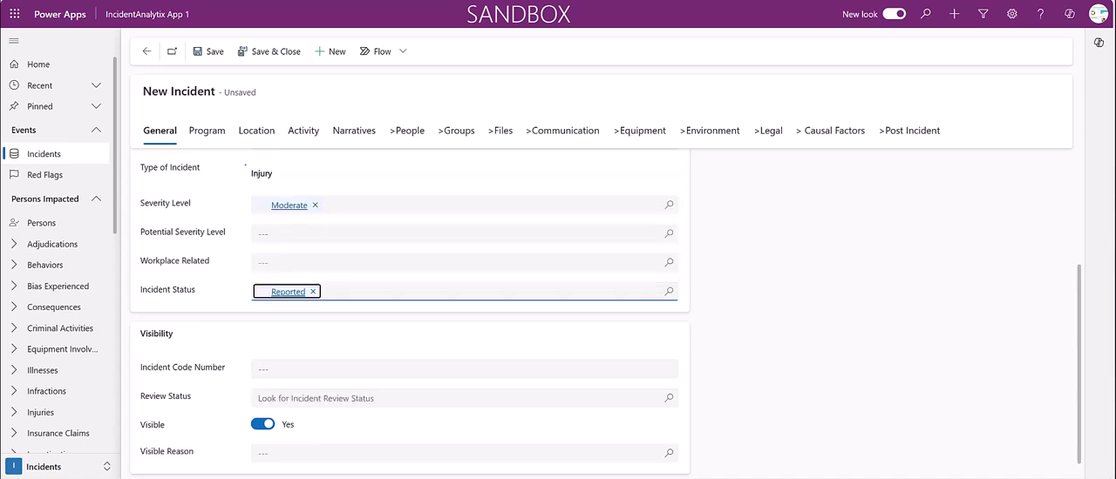
Set the incident's review status to Requires Review and its visible reason to Visible
click(316, 399)
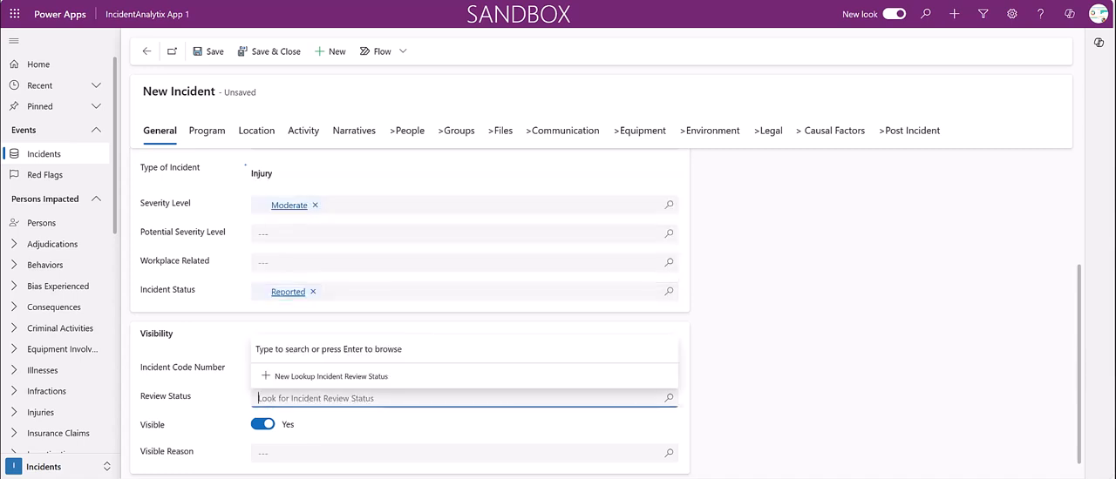
key(Return)
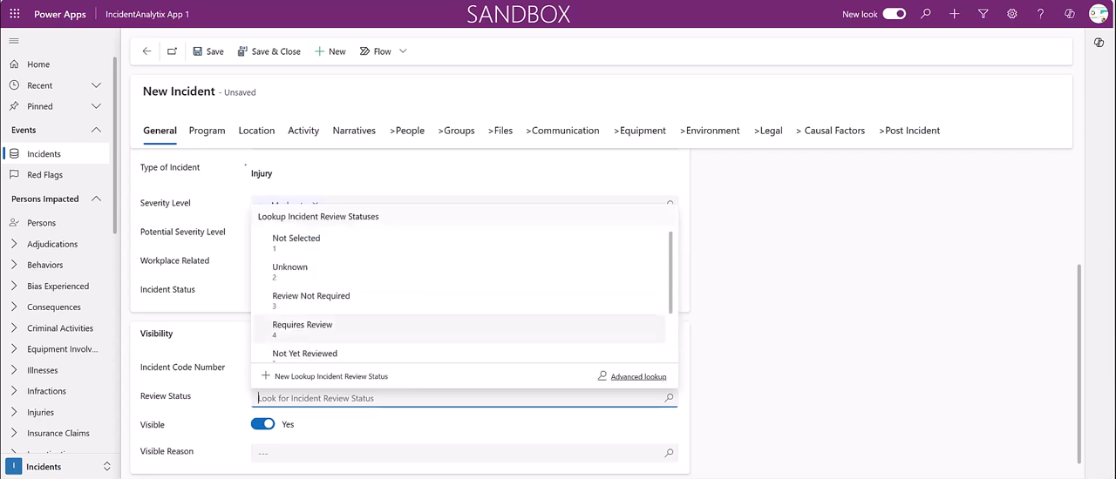
key(Return)
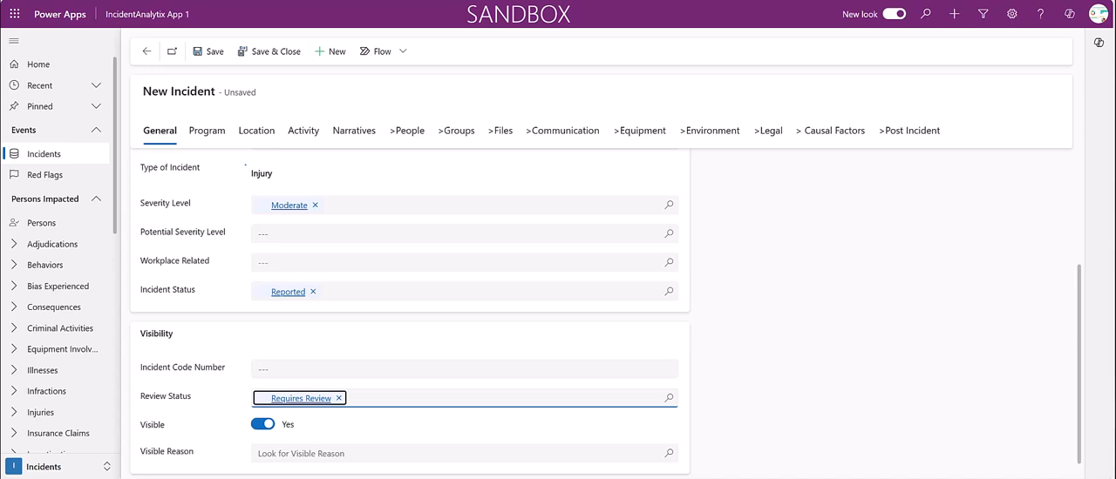
click(348, 454)
key(Return)
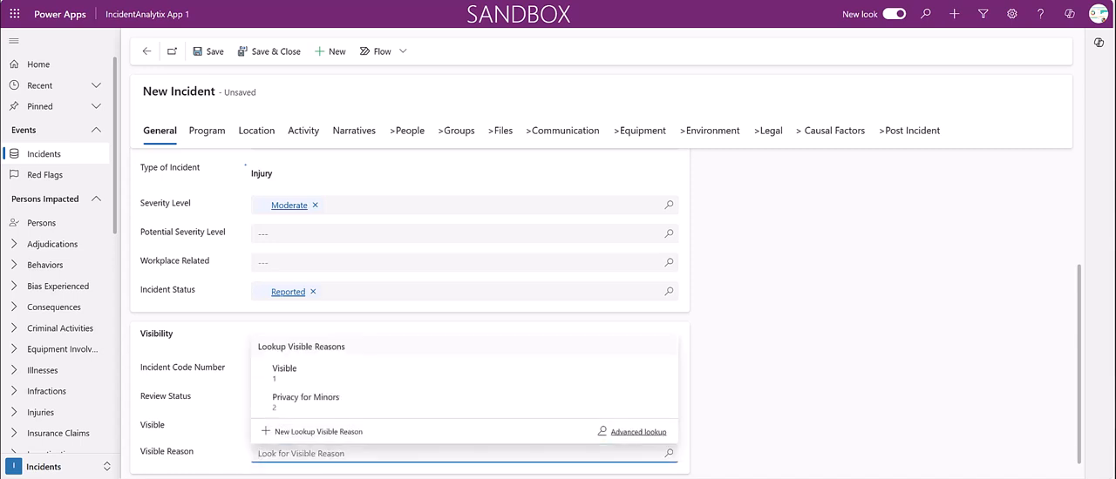
key(Return)
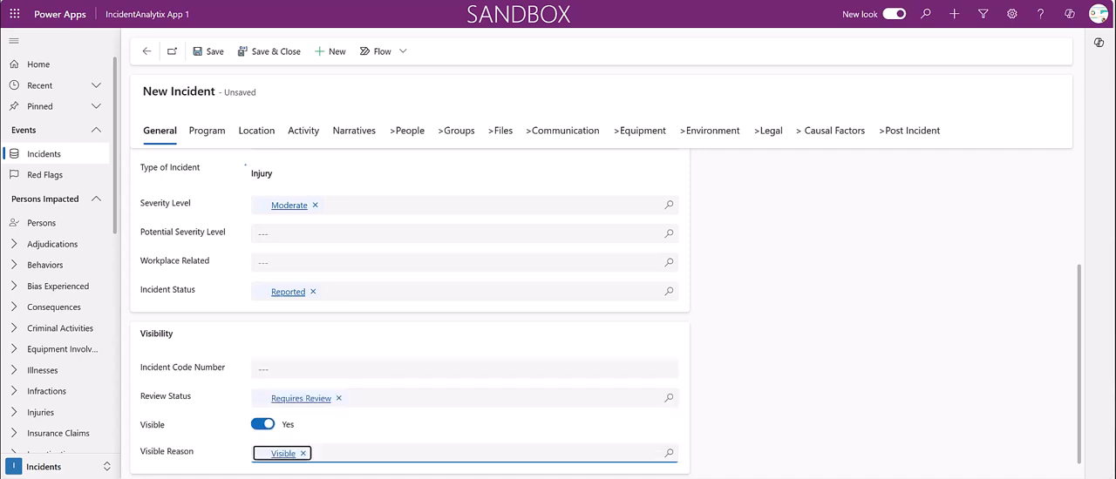
Enter "Volunteer land reclamation project" as the program name in the incident's program details
click(208, 131)
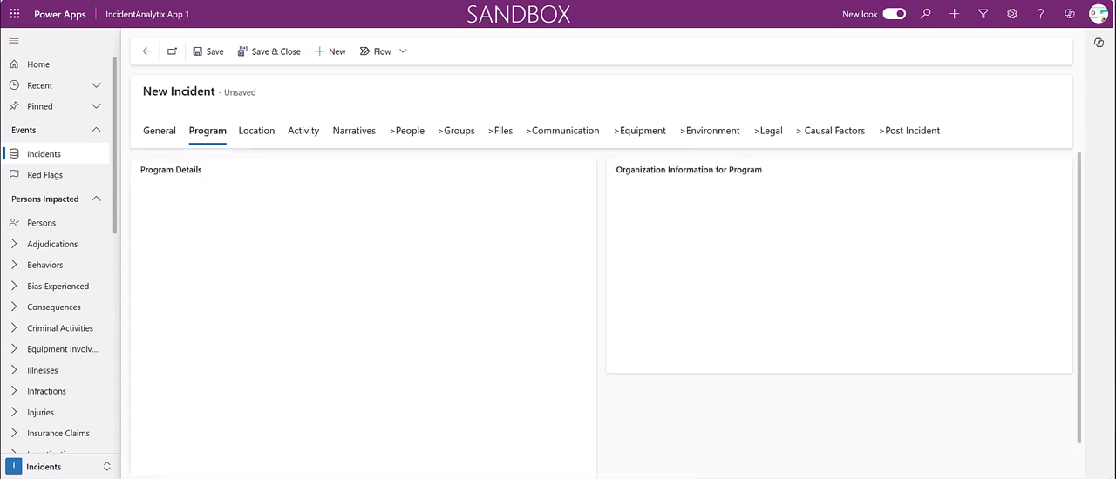
click(348, 205)
text(Volunteer land reclamation project)
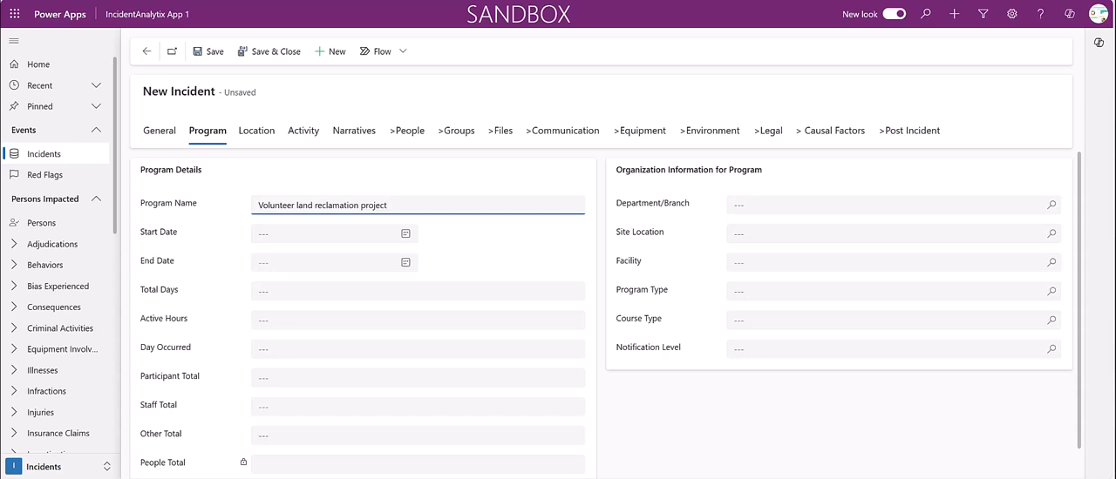
key(Tab)
Set the program's start date to 6/3/2024 at 10:00 AM
click(305, 233)
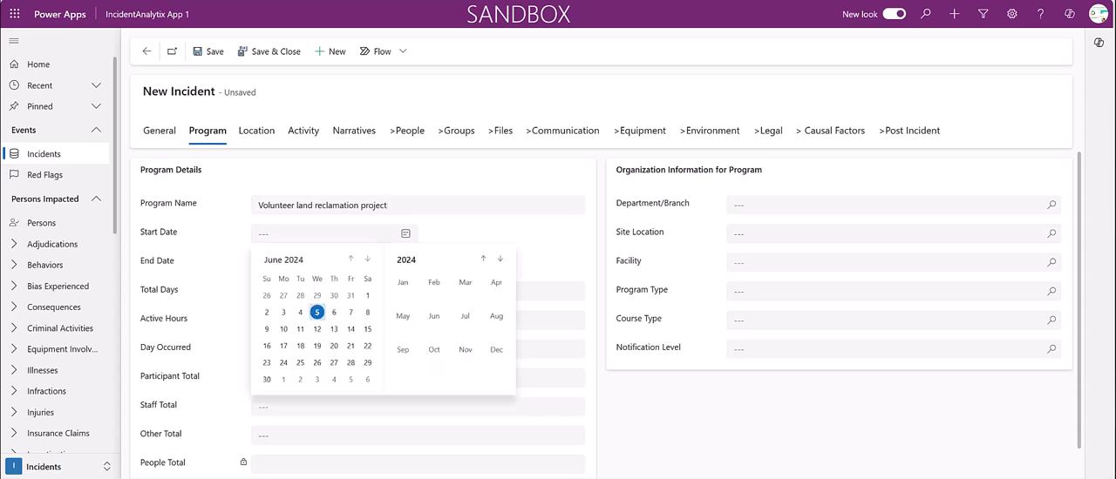
click(284, 312)
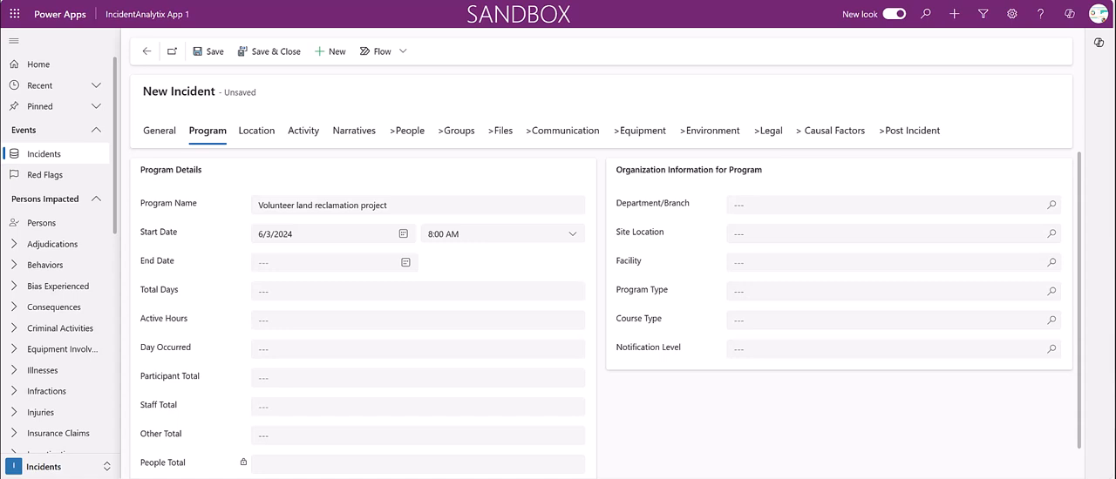
click(571, 234)
scroll(532, 283, down, 2)
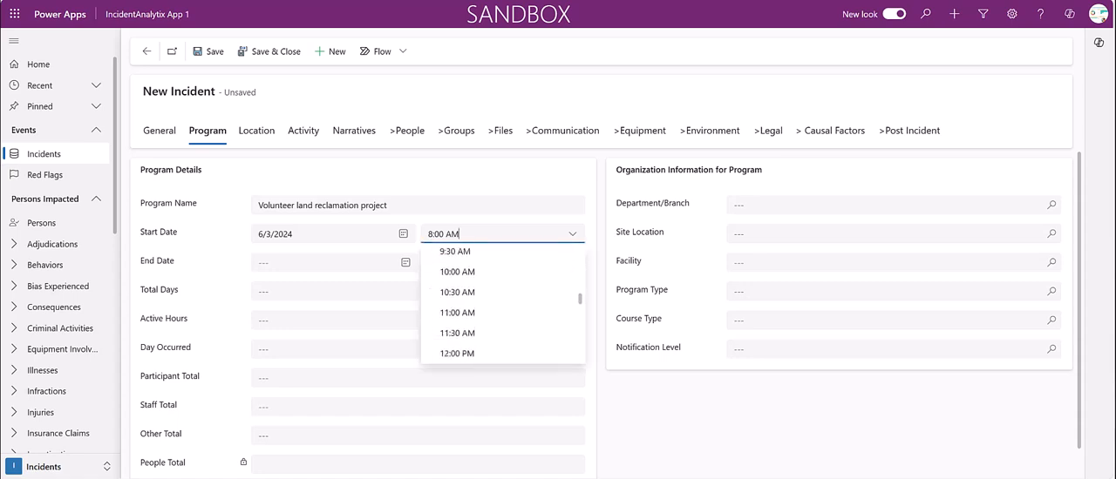
click(488, 255)
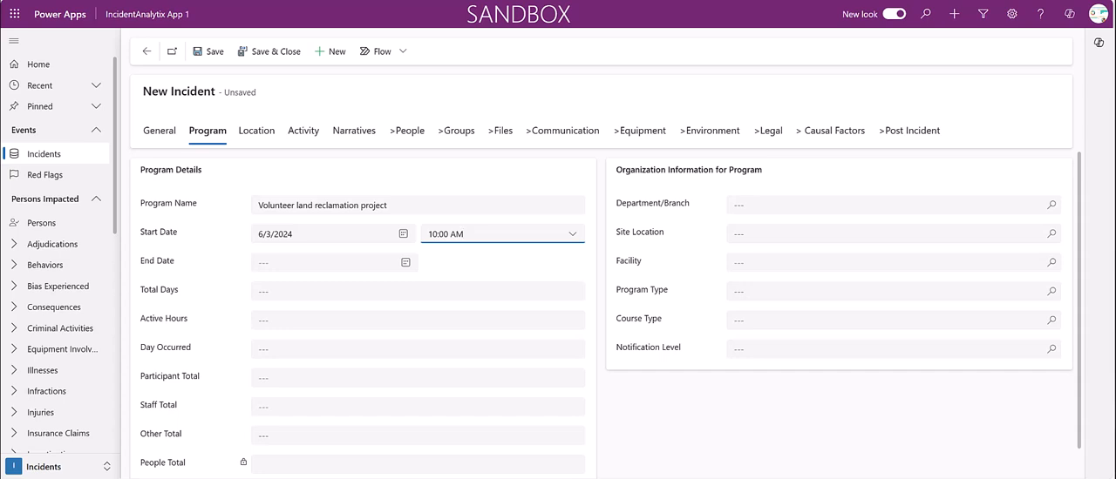
Set the program's end date to 6/6/2024 at 5:00 PM
click(331, 263)
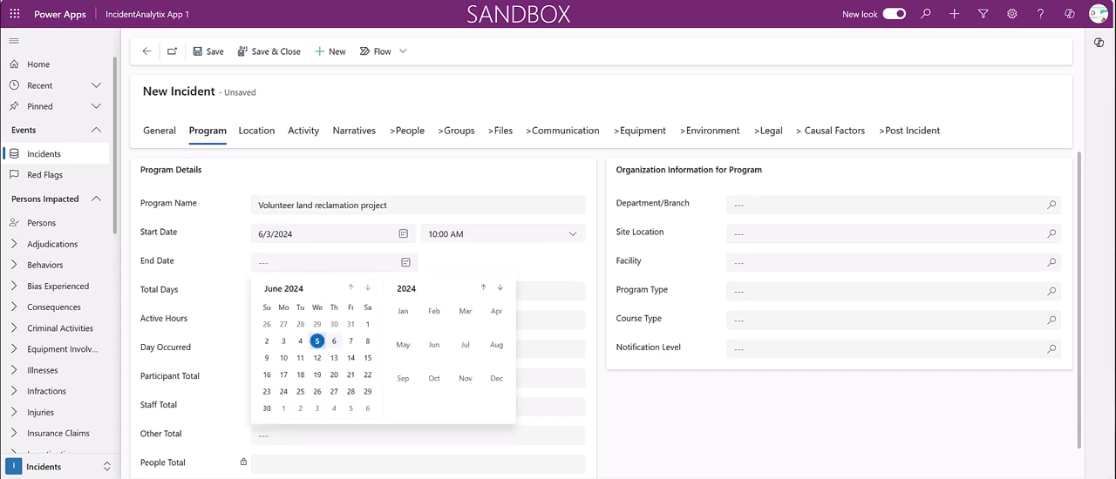
click(333, 340)
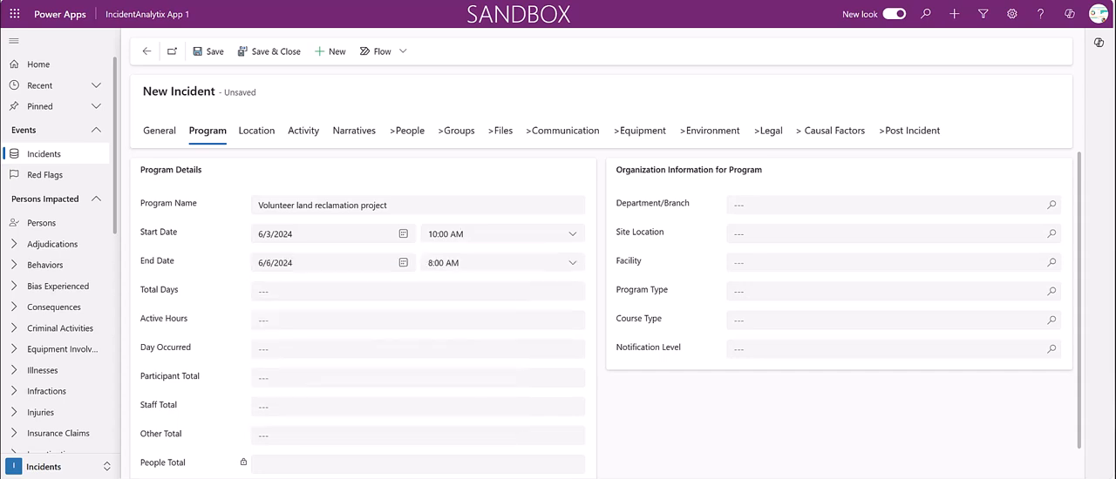
click(571, 262)
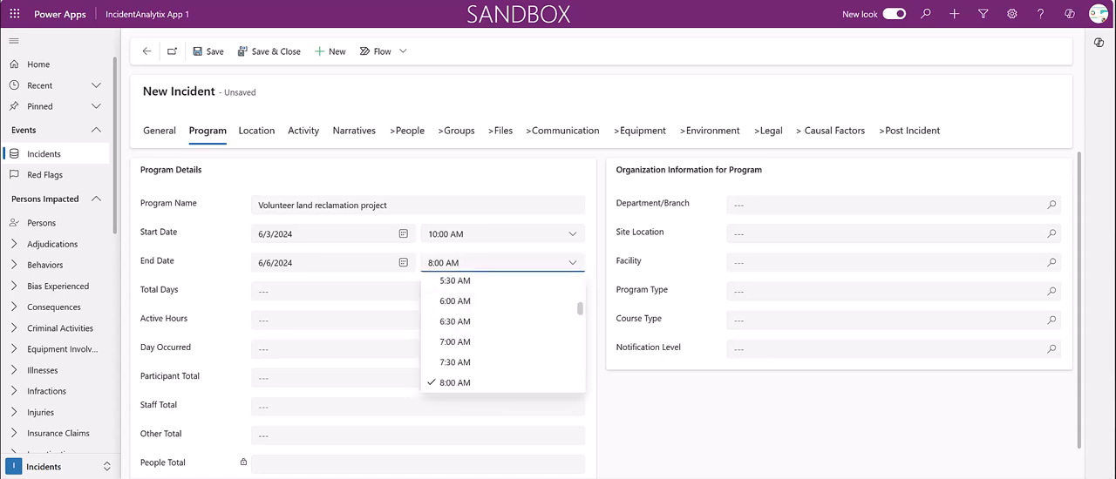
scroll(502, 336, down, 5)
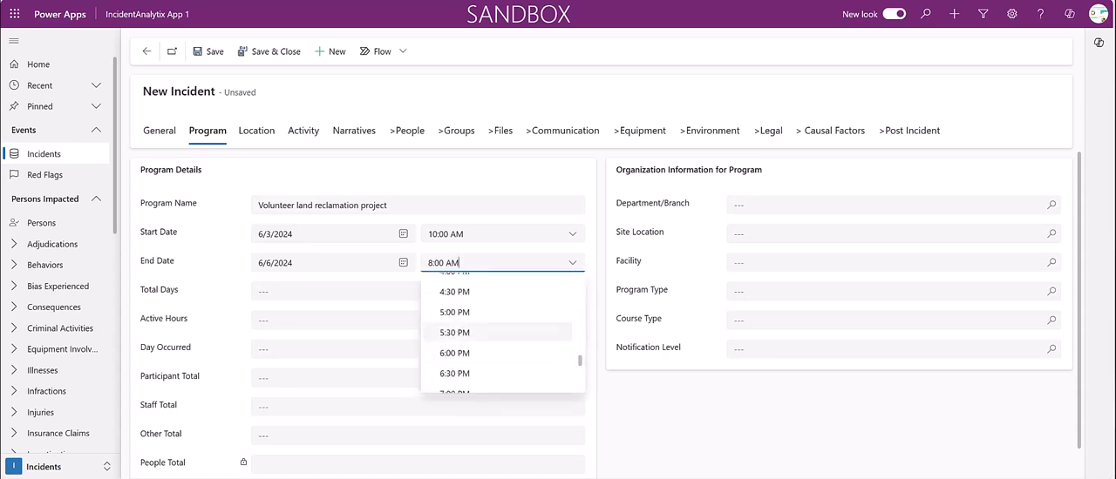
click(454, 312)
Set the program's total days to 3 and the day the incident occurred to 2
click(274, 292)
text(3)
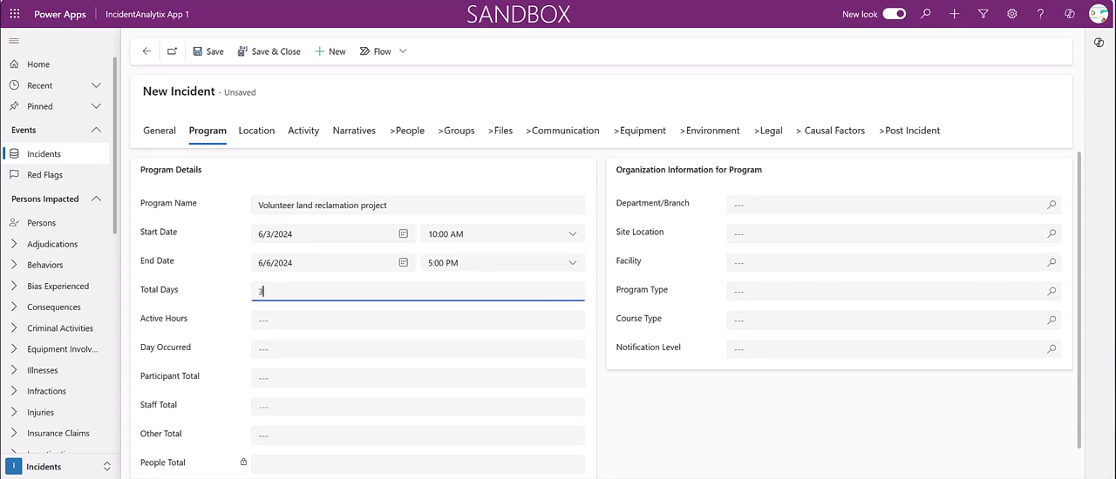
click(279, 349)
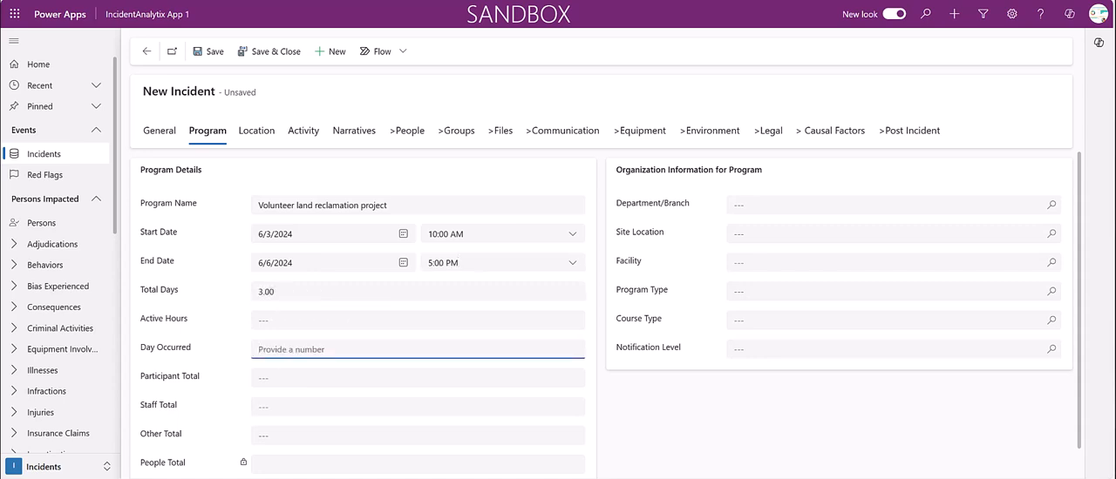
text(2)
Set the program's participant total to 10 and its staff total to 2
click(262, 379)
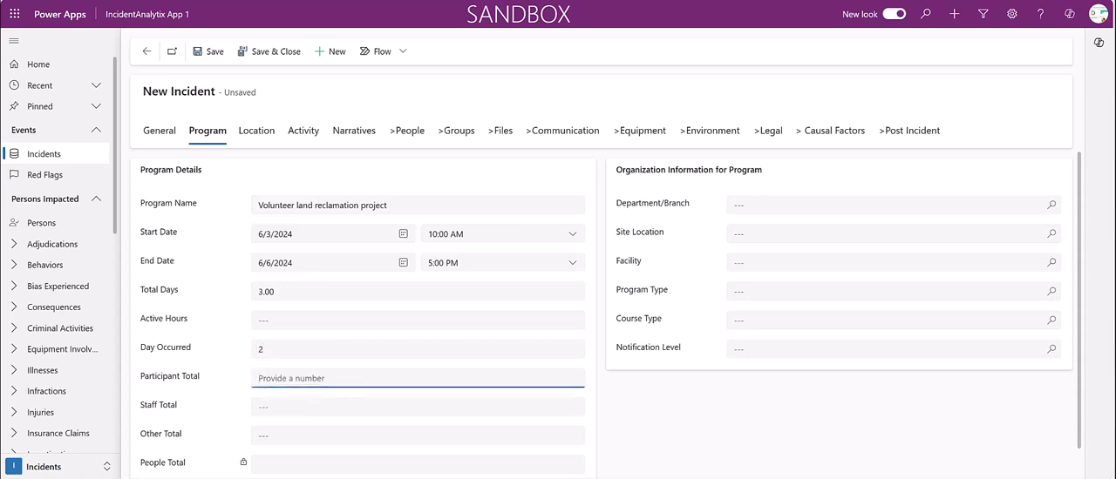
text(10)
click(268, 407)
text(2)
scroll(268, 407, down, 1)
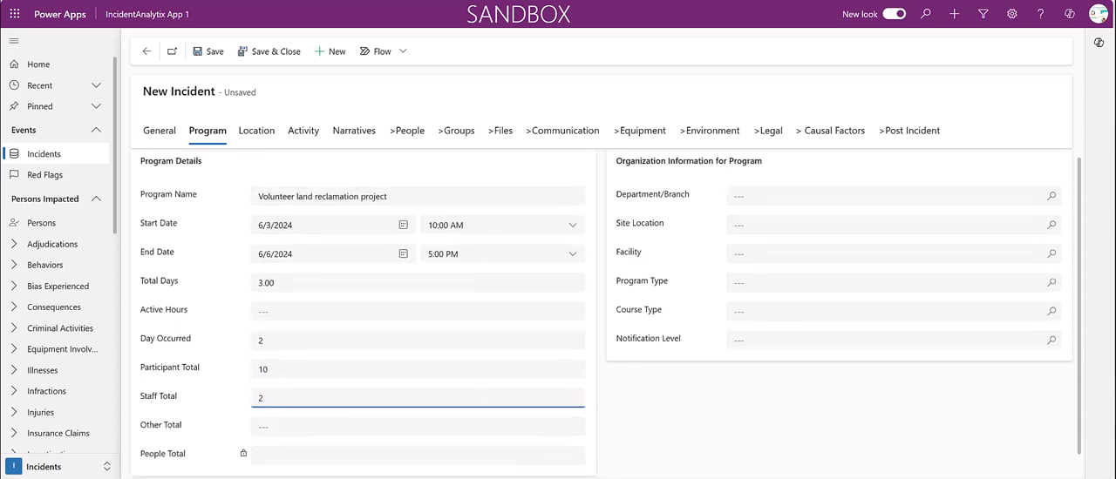
scroll(603, 319, up, 1)
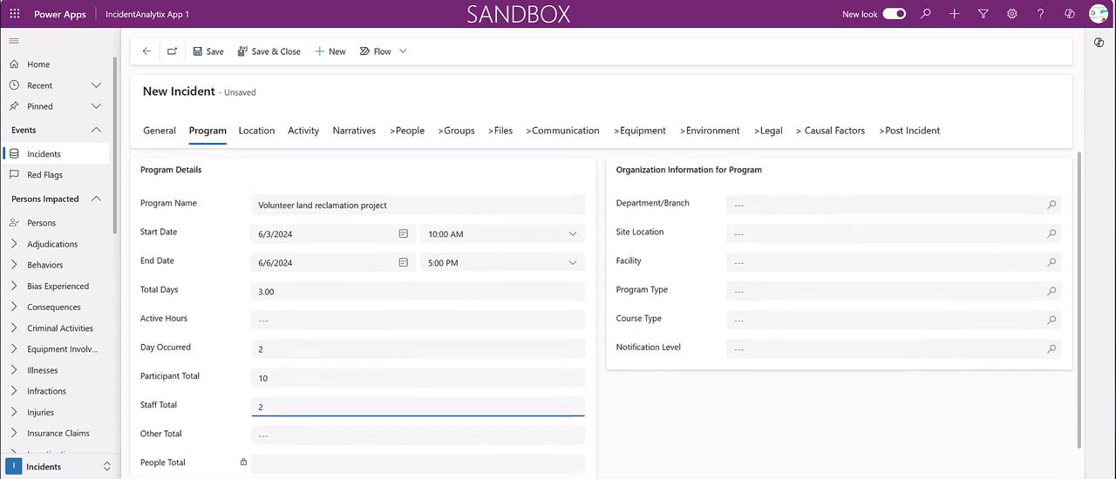
Assign the program to the Southwest Branch department and the Rathburn Center site location
click(1051, 205)
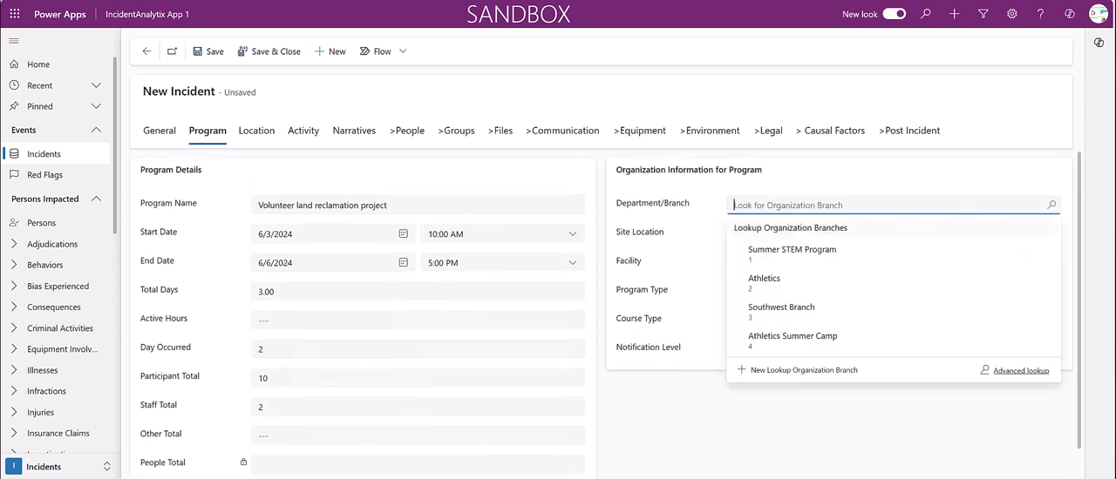
click(780, 310)
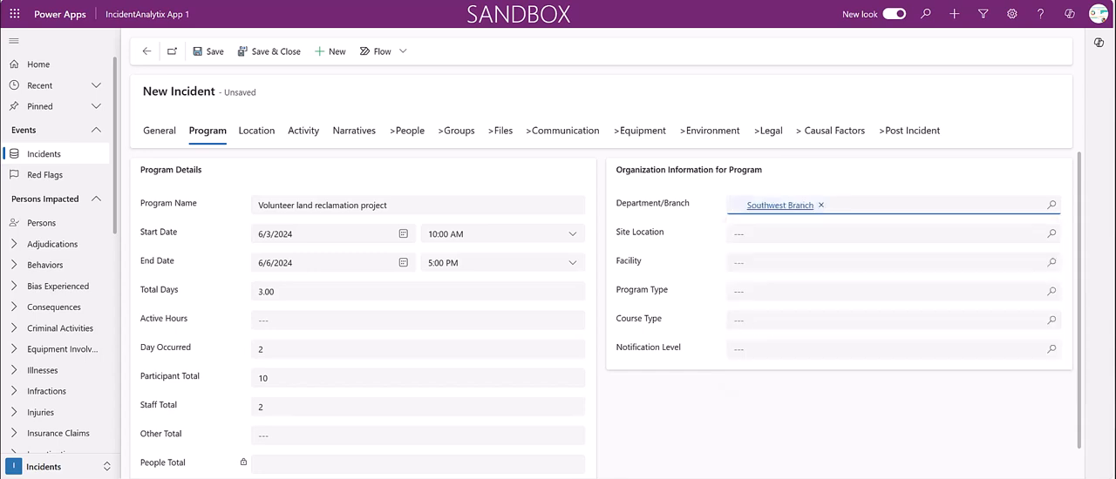
click(811, 234)
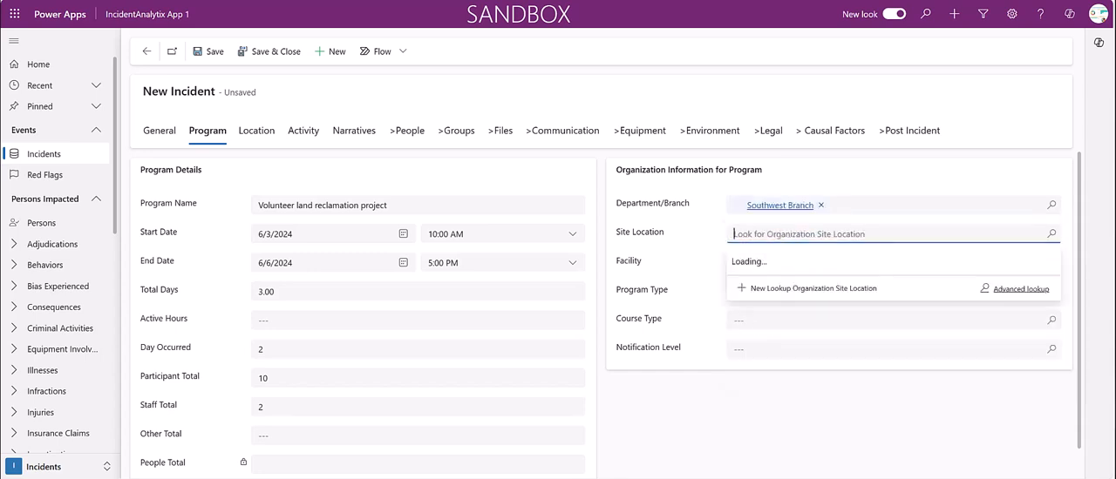
click(777, 309)
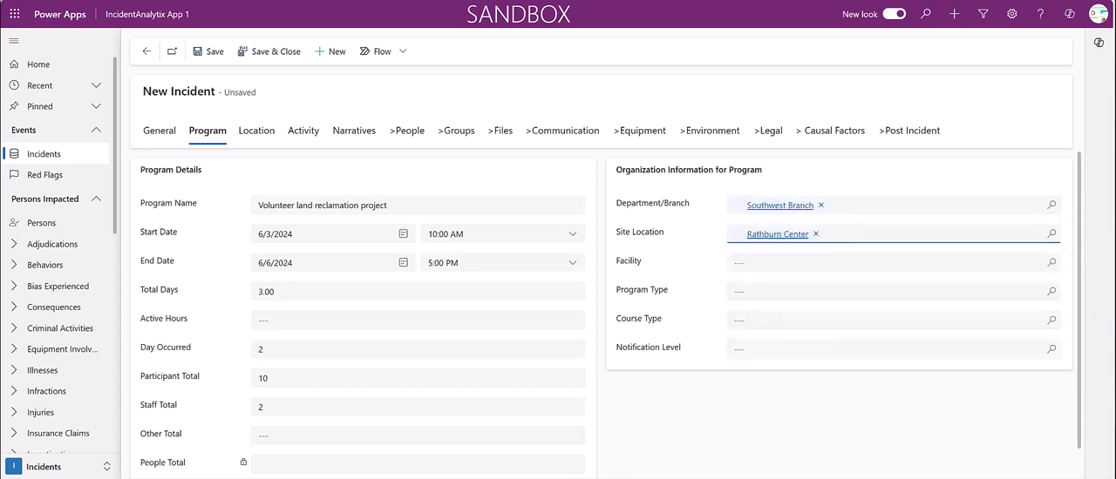
Set the program's facility to Morrison Center and its program type to Field Staff Training
click(1051, 262)
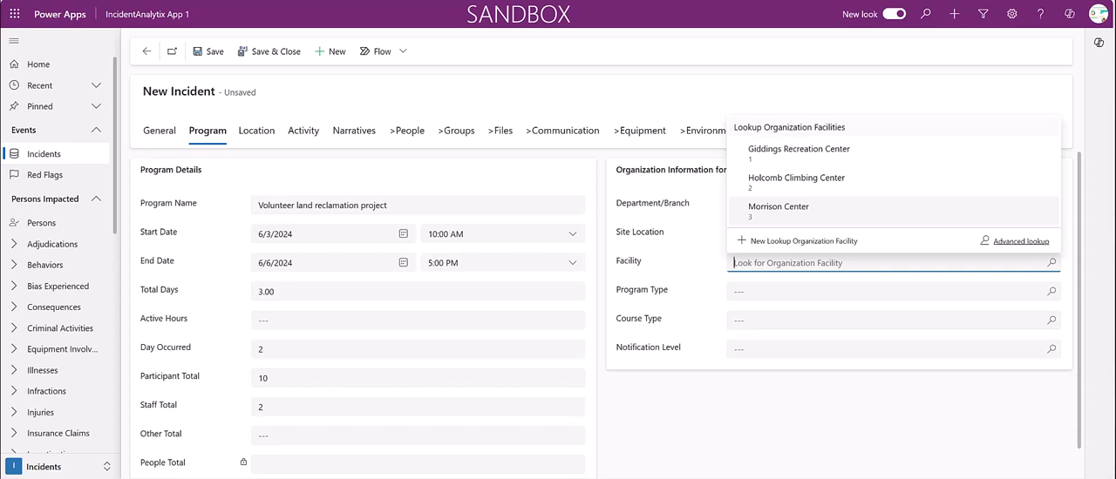
click(779, 209)
click(1051, 292)
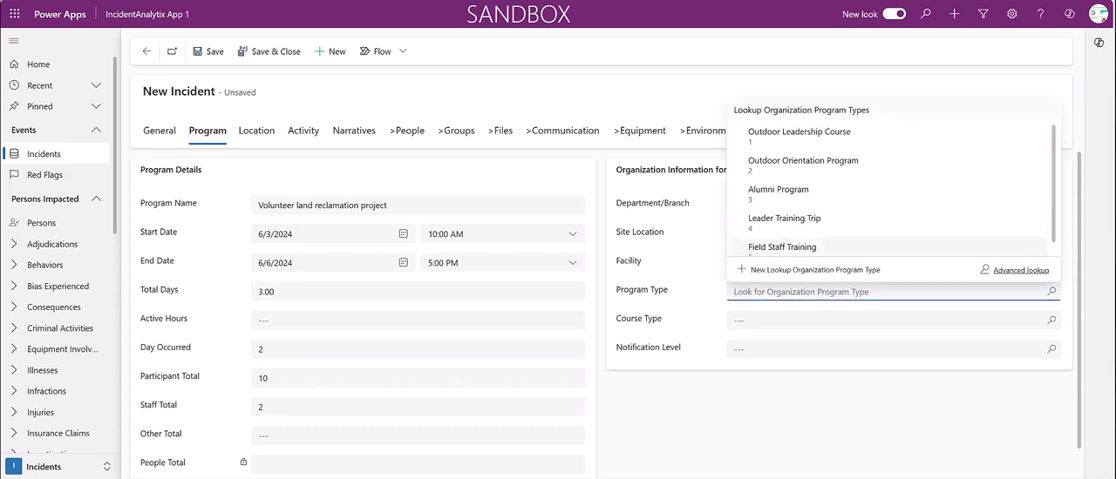
click(782, 246)
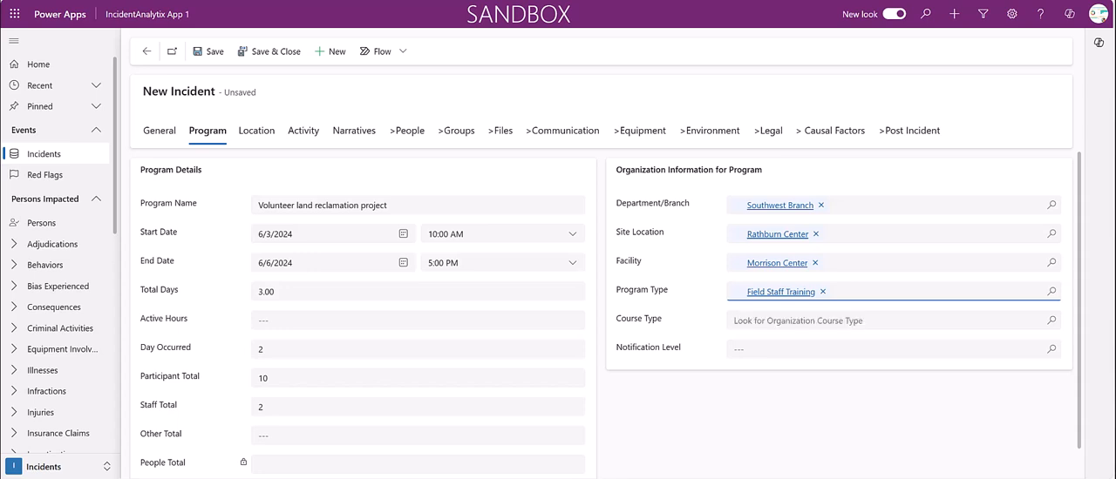
Set the program's course type to Community Service and its notification level to Amber
click(797, 321)
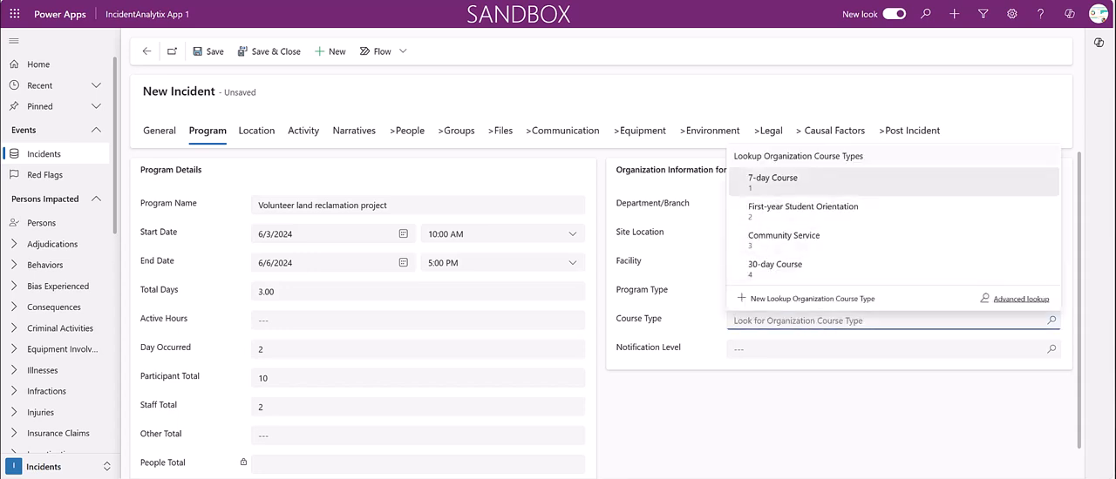
click(783, 238)
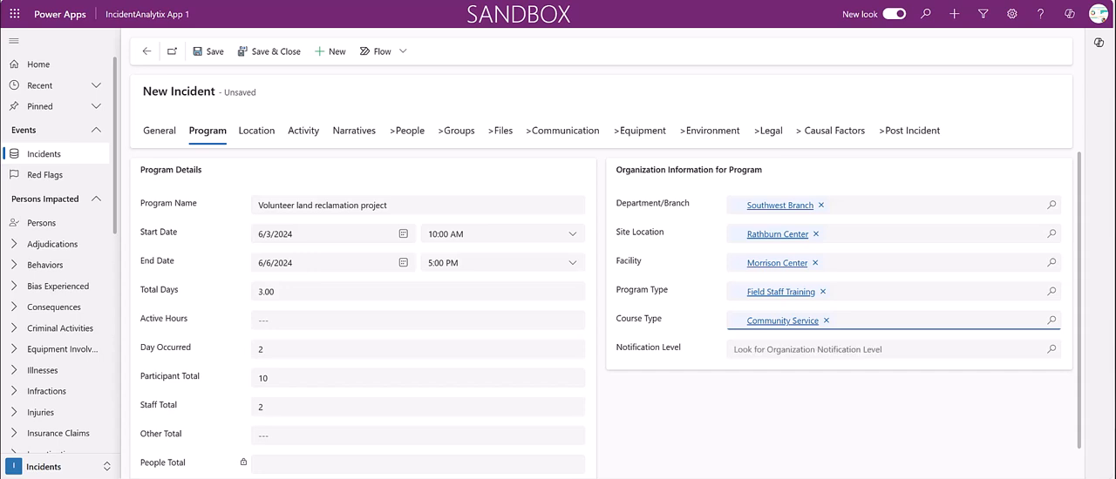
click(806, 349)
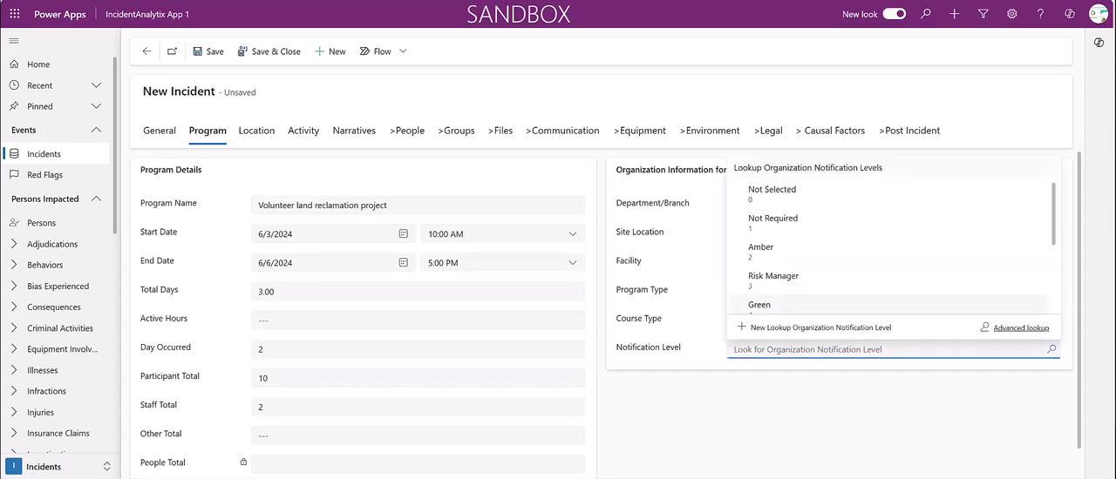
click(784, 251)
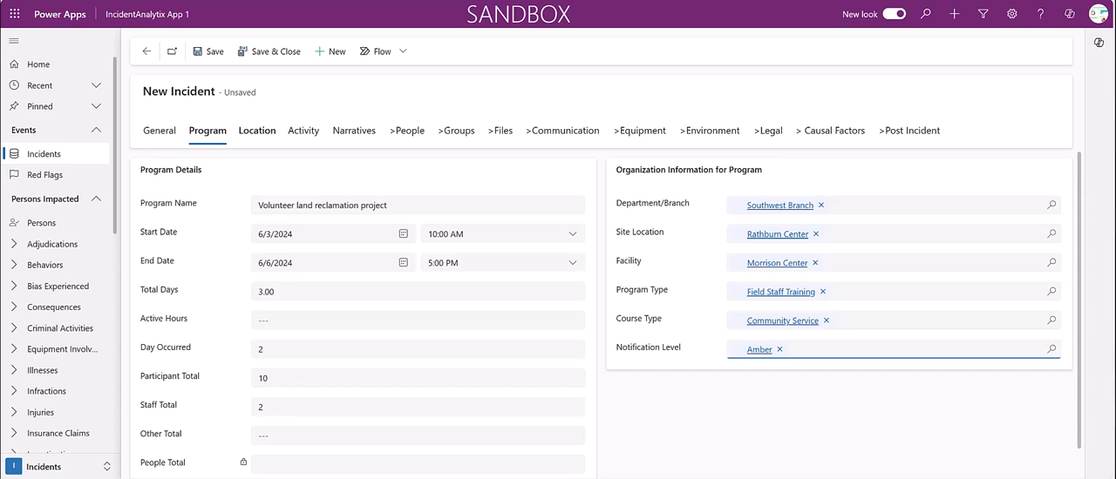
Enter the street address in the first address line of the incident's location and set the city to Baltimore
click(257, 131)
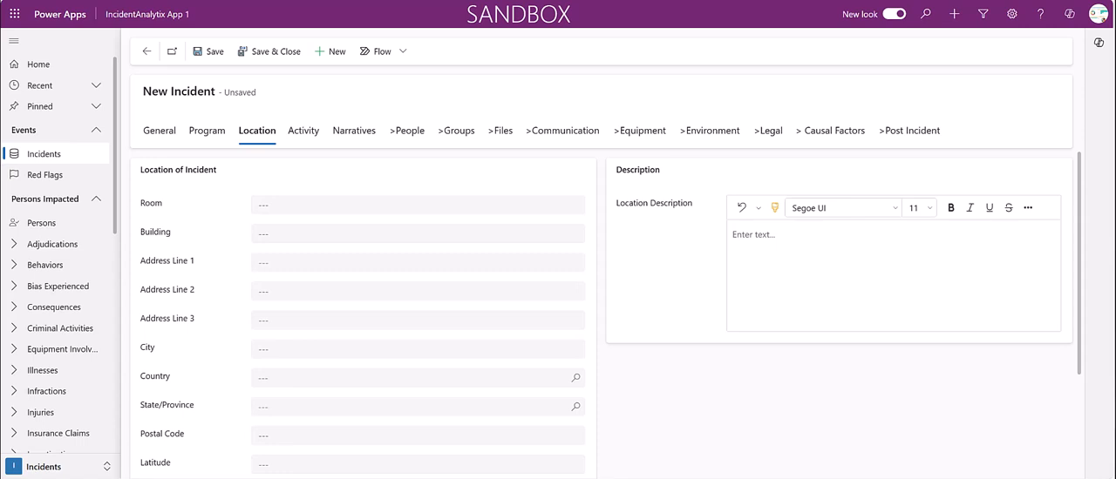
click(287, 262)
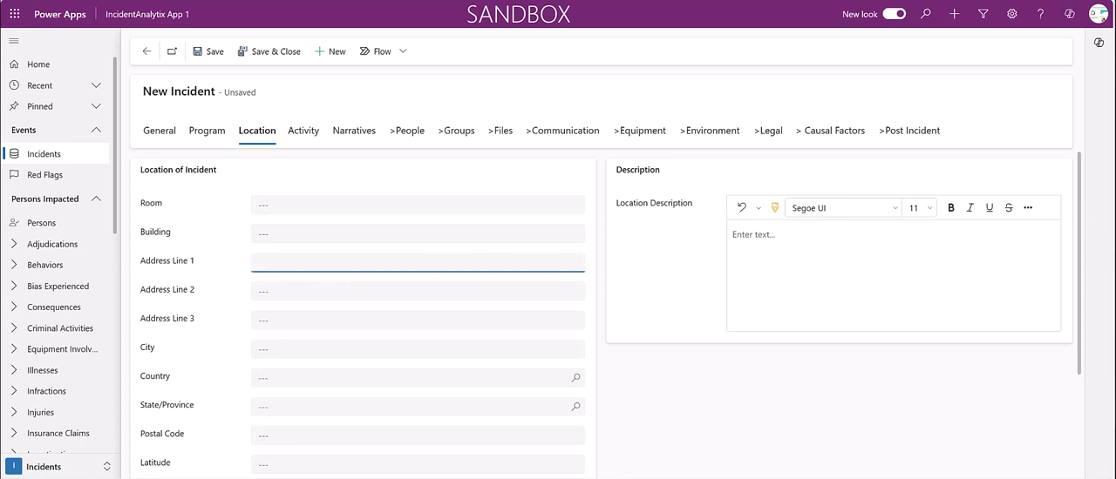
text(1 Main Street)
click(259, 350)
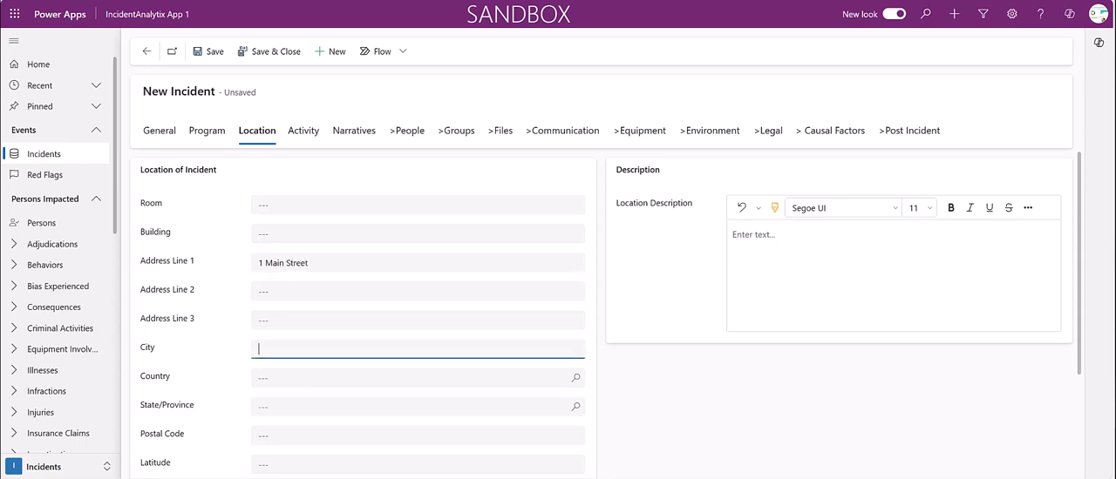
text(Baltimore)
Set the incident location's country to United States of America and its state to Maryland
click(288, 378)
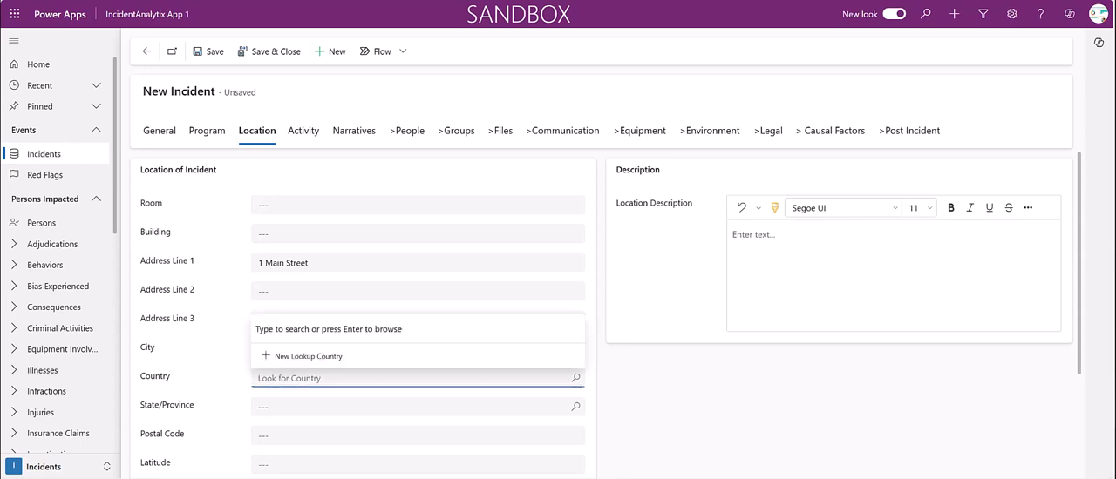
key(Return)
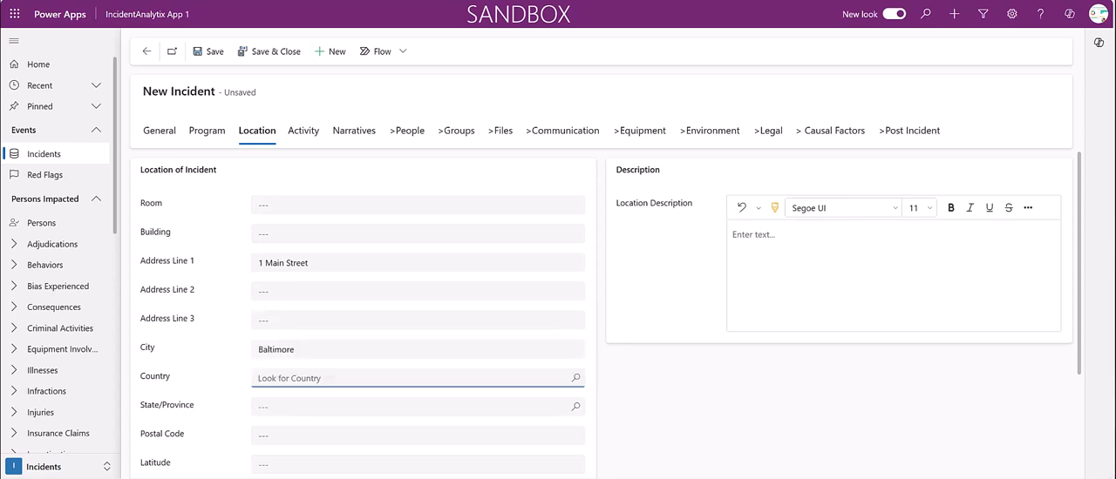
key(Return)
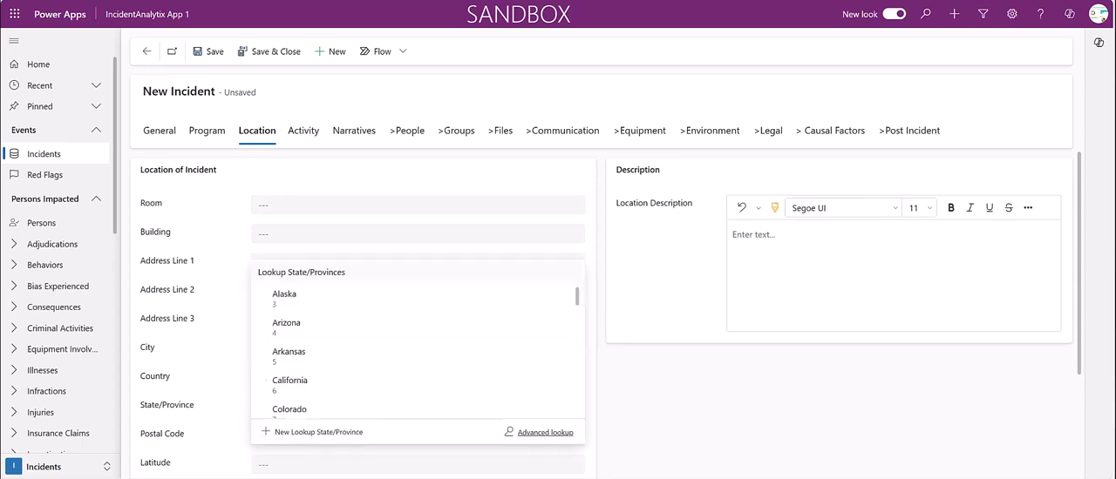
scroll(418, 278, down, 3)
scroll(418, 296, down, 3)
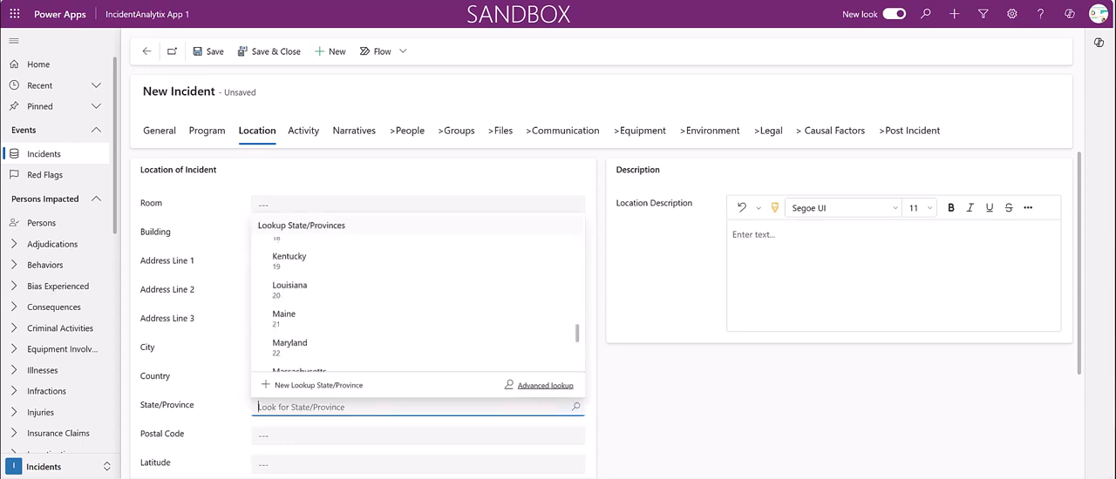
click(290, 345)
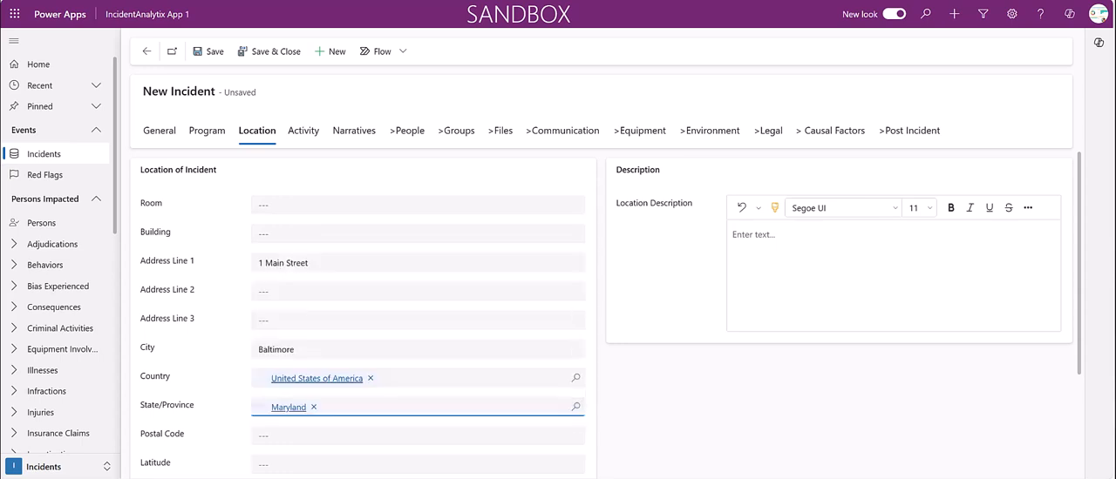
Enter the postal code of the incident's location
click(419, 436)
text(21210)
scroll(610, 311, down, 1)
scroll(610, 311, down, 1)
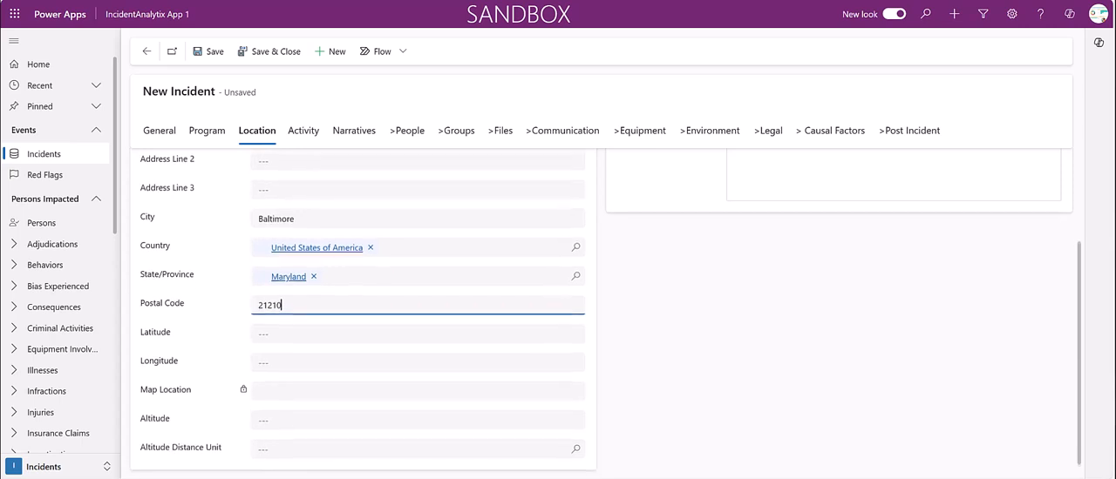
Enter "Old farm fields near Culvert's crossing" as the location description
scroll(610, 311, up, 2)
click(784, 239)
text(Old farm fields near Culvert's crossing)
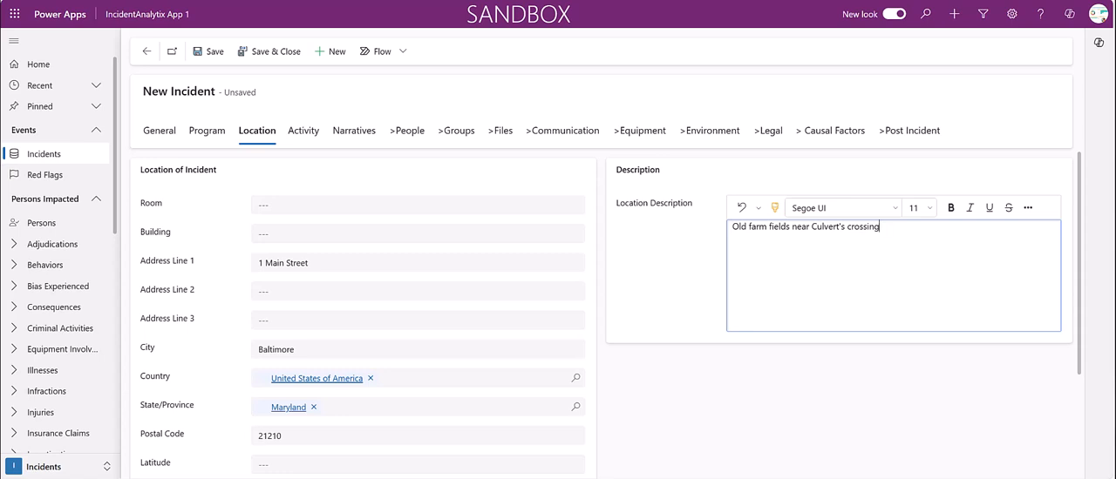
Set the incident's activity type to Community Service
click(305, 131)
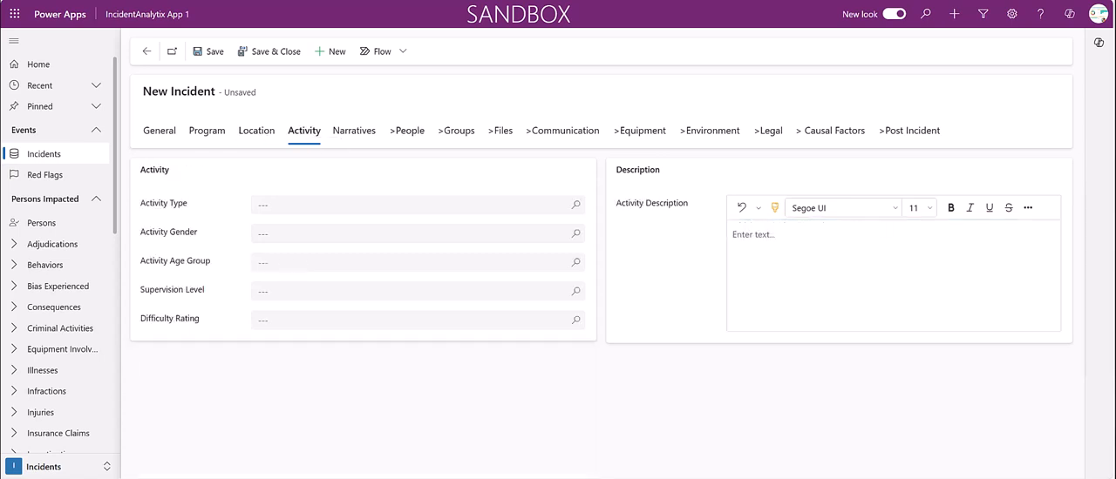
click(410, 206)
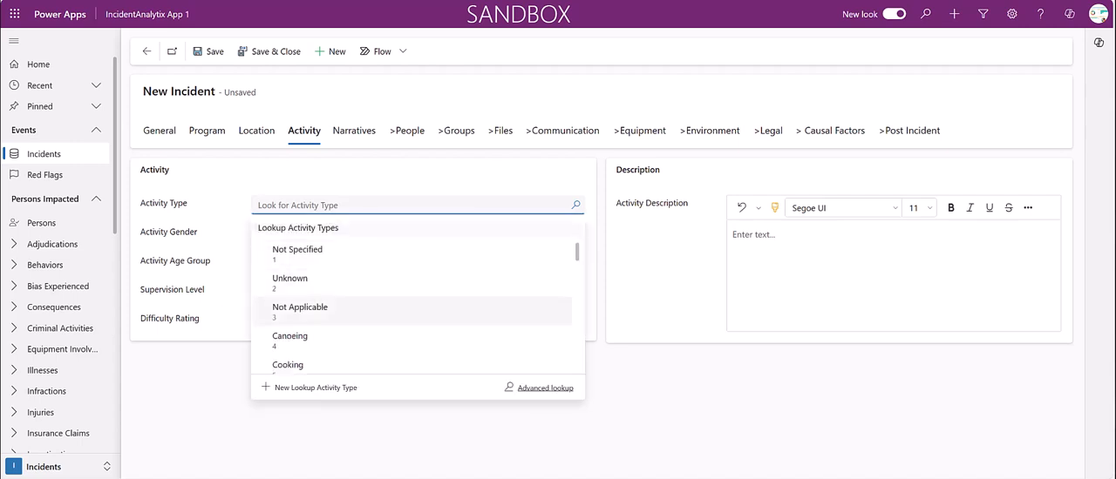
scroll(418, 301, down, 5)
scroll(419, 322, down, 2)
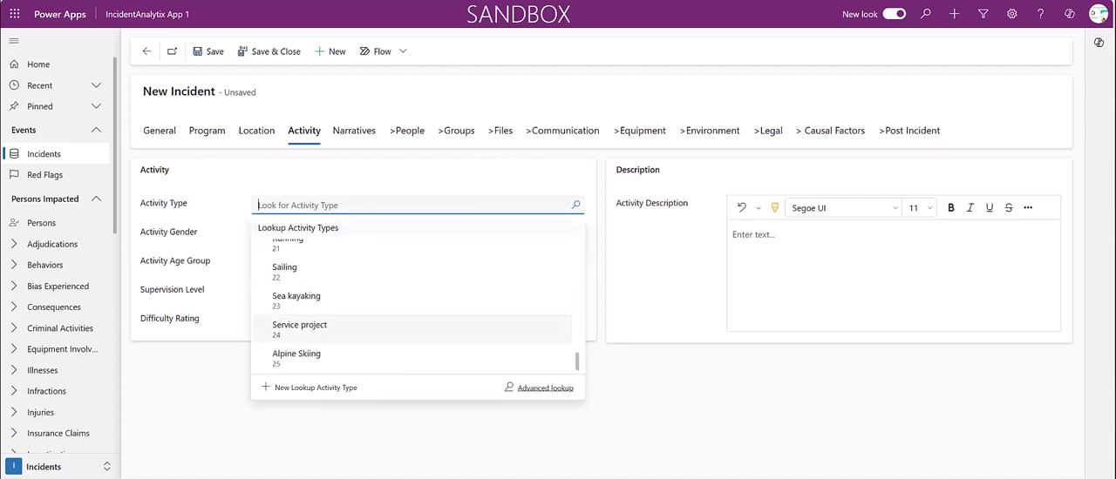
scroll(417, 324, down, 8)
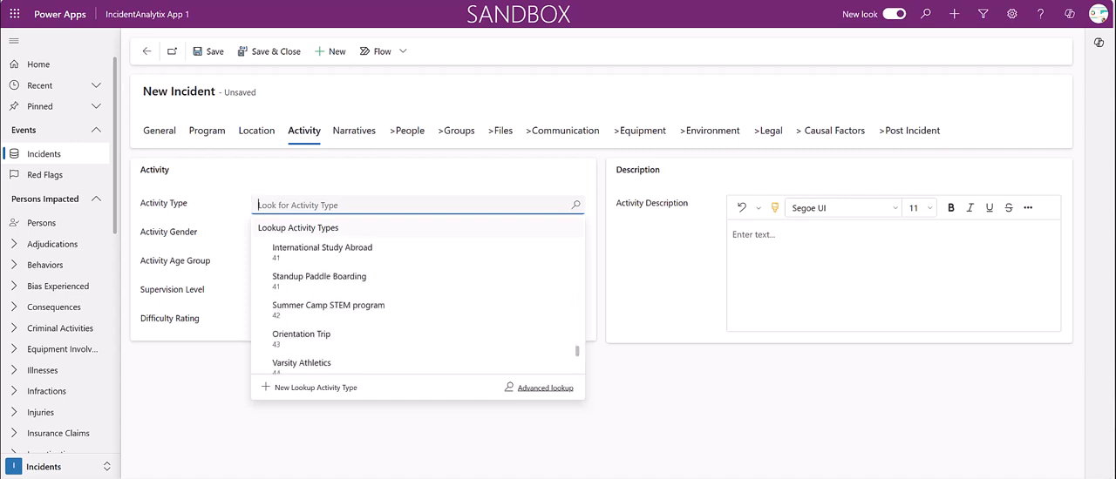
scroll(418, 327, down, 2)
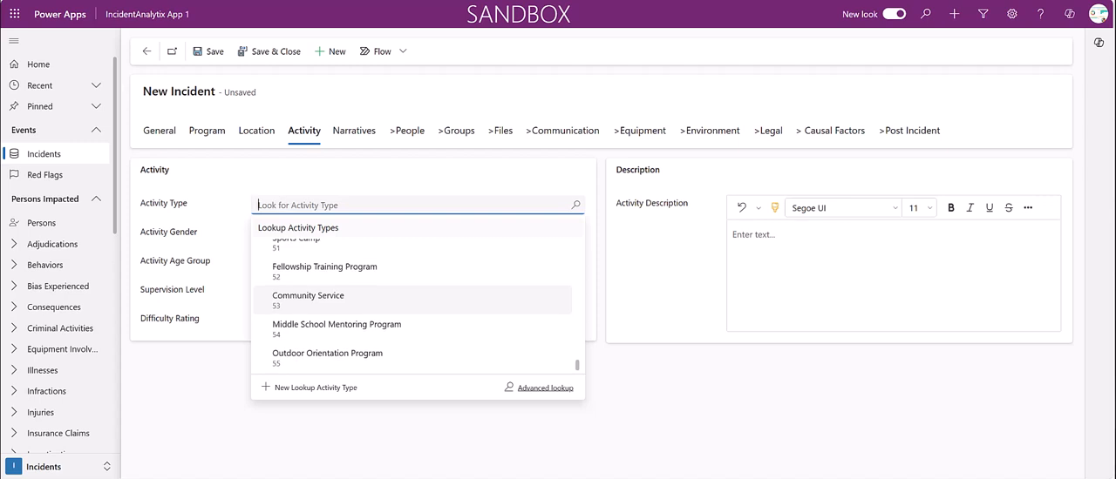
click(308, 299)
Set the activity gender to All Genders and the activity age group to Over 65
click(348, 233)
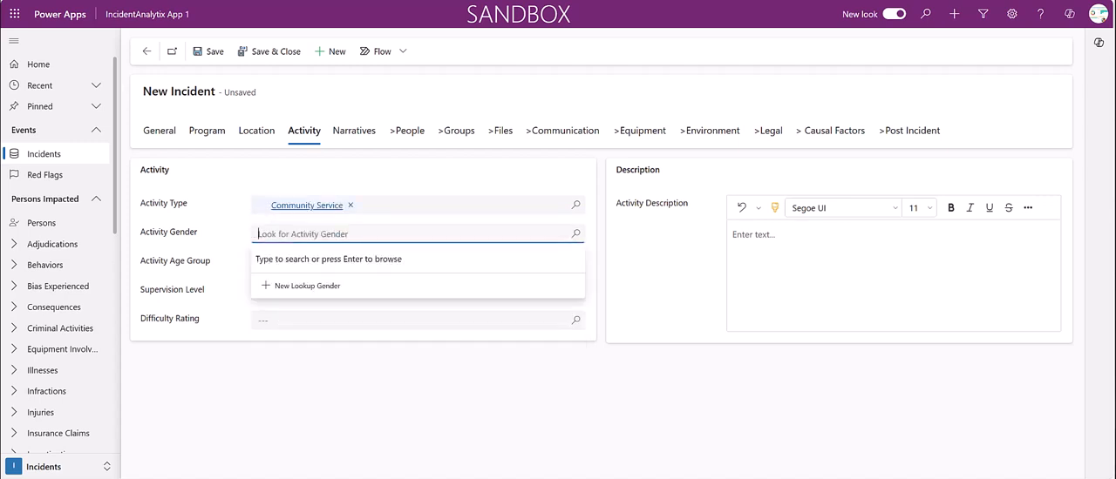
key(Return)
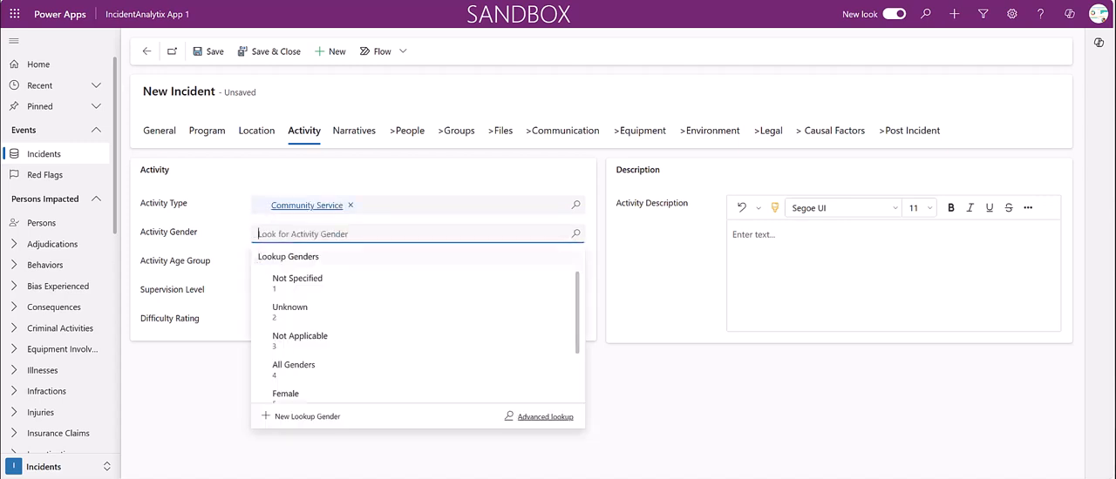
click(301, 366)
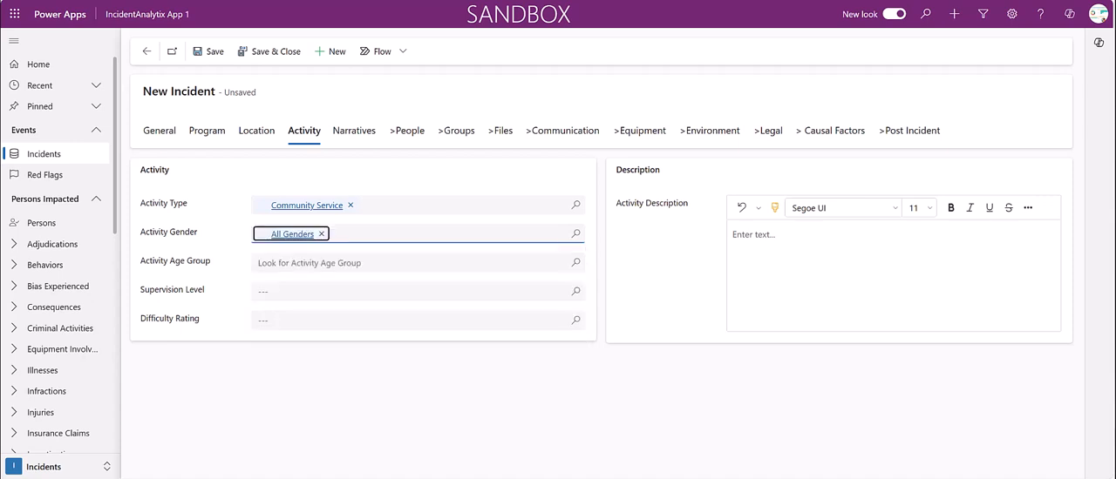
click(349, 262)
key(Return)
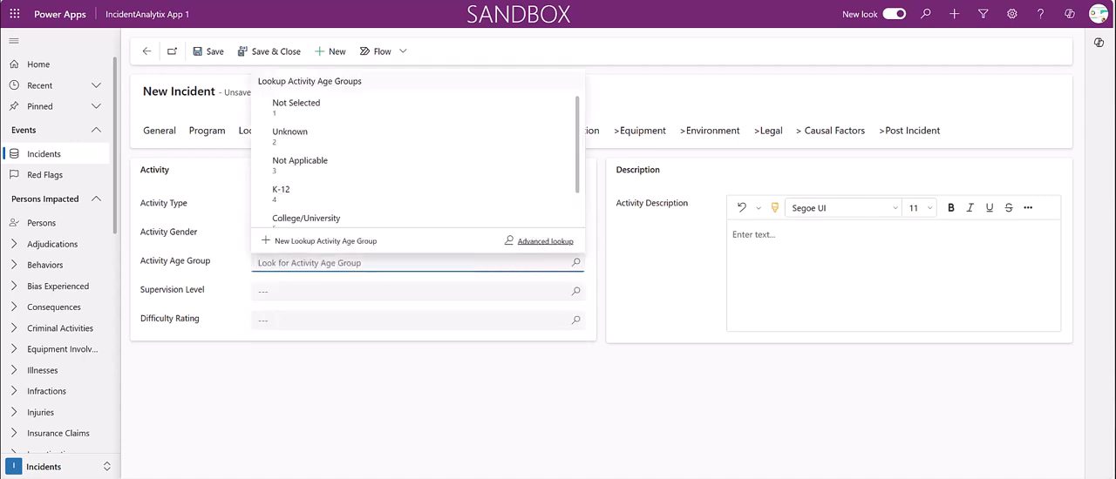
key(Down)
key(Down)
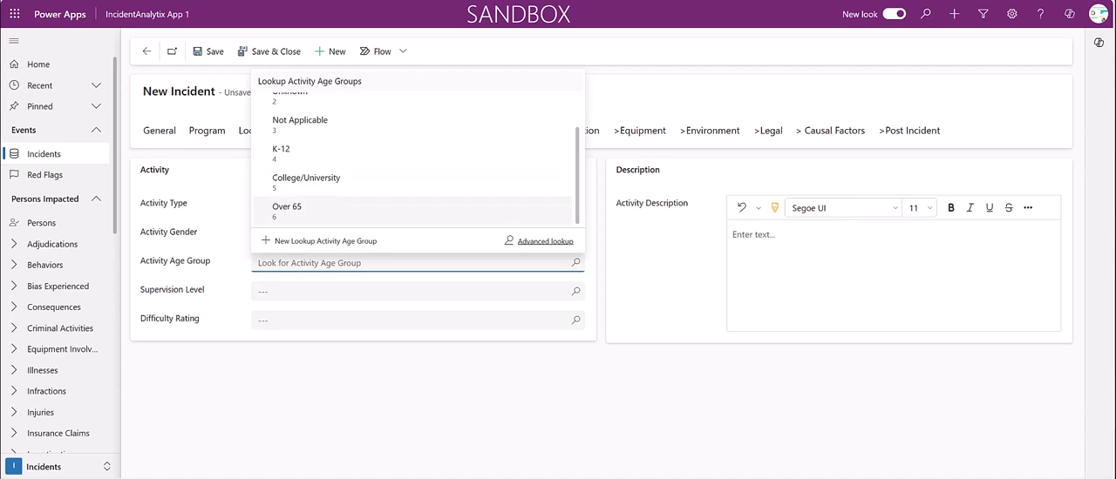
key(Return)
Set the activity's supervision level to Full
key(Tab)
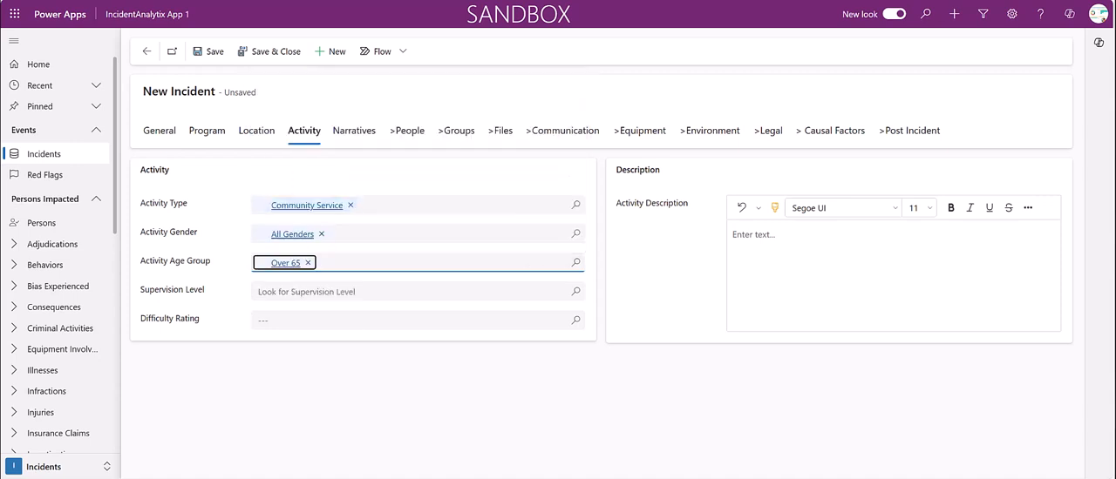
key(Return)
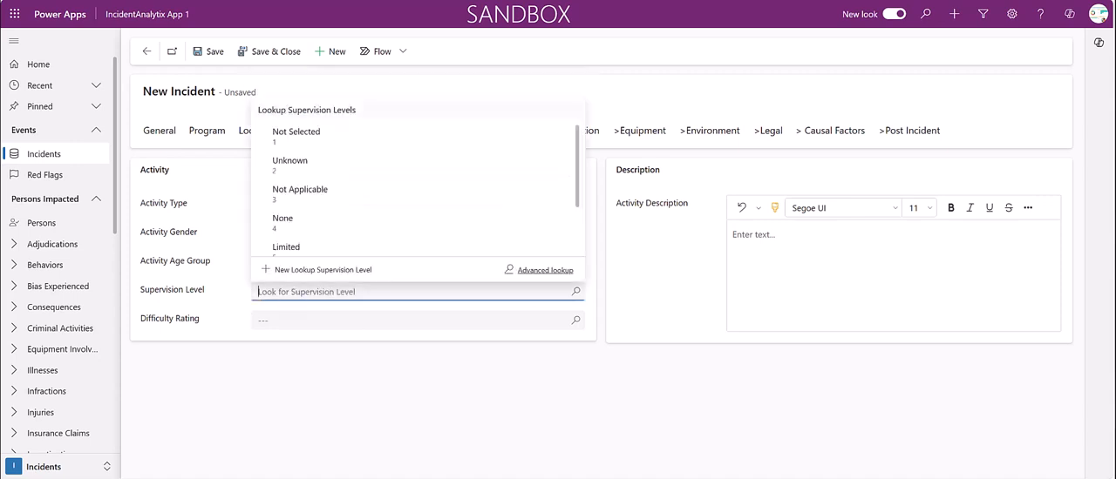
key(Down)
key(Down)
key(Down)
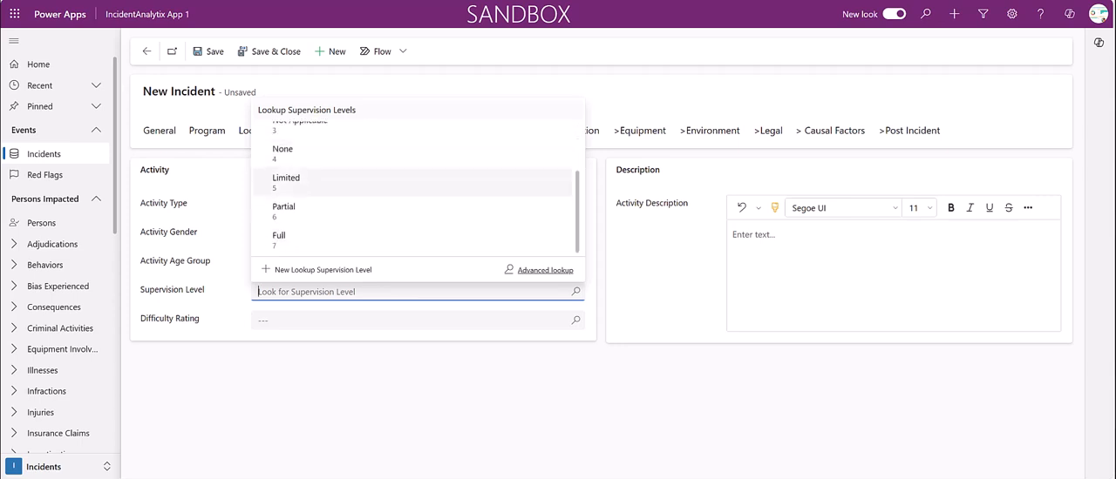
key(Down)
key(Return)
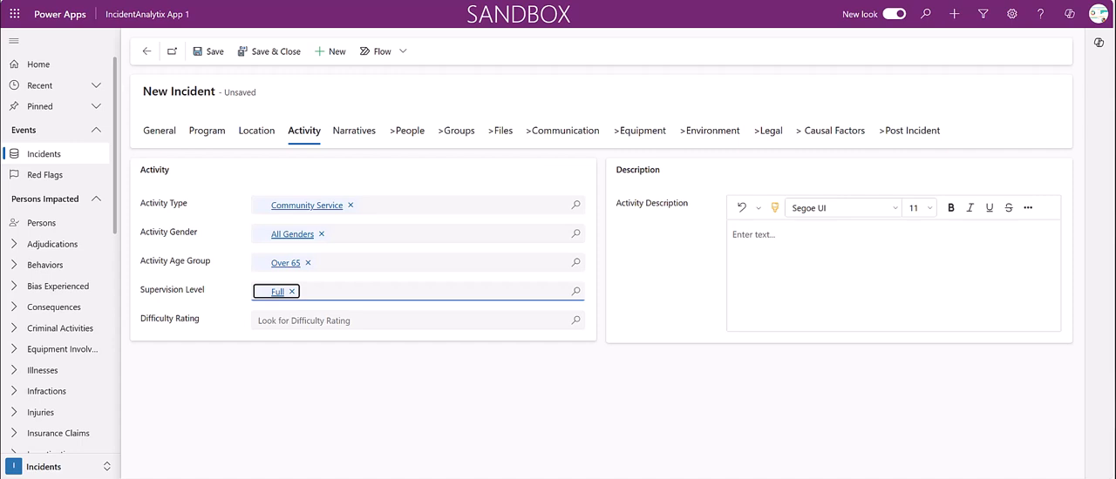
Enter "The group was clearing old farm fields and removing fence posts" as the activity description
key(Tab)
key(Tab)
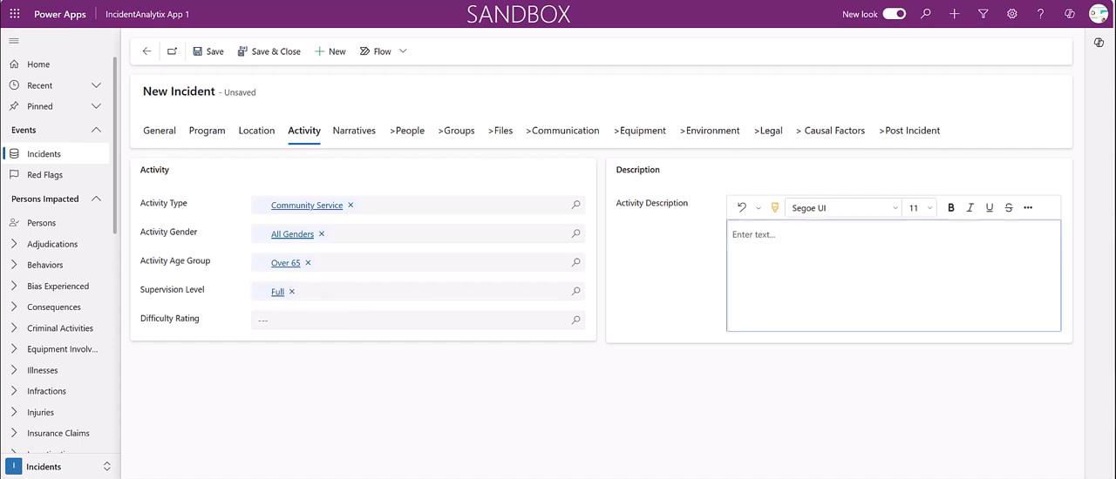
text(The group was clearing old farm fields and removing fence posts)
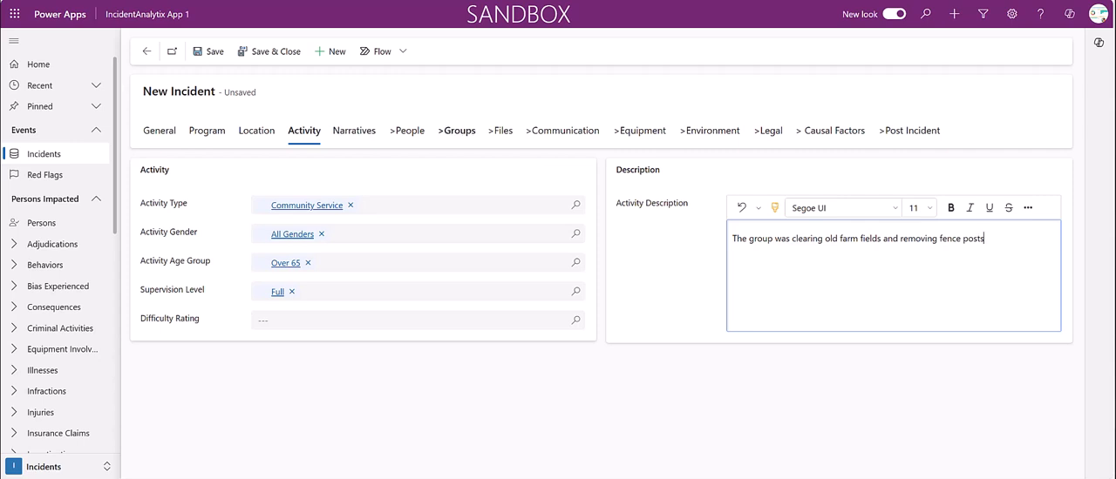
Fill in the narrative: "Participants were clearing old farm fields adjacent to the arboretum. Removing an old fence post, a participant was injured on barbed wire"
click(354, 131)
click(363, 261)
text(Participants were clearing old farm fields adjacent to the arboretum. Removing an old fence post, a participant was injured on barbed wire)
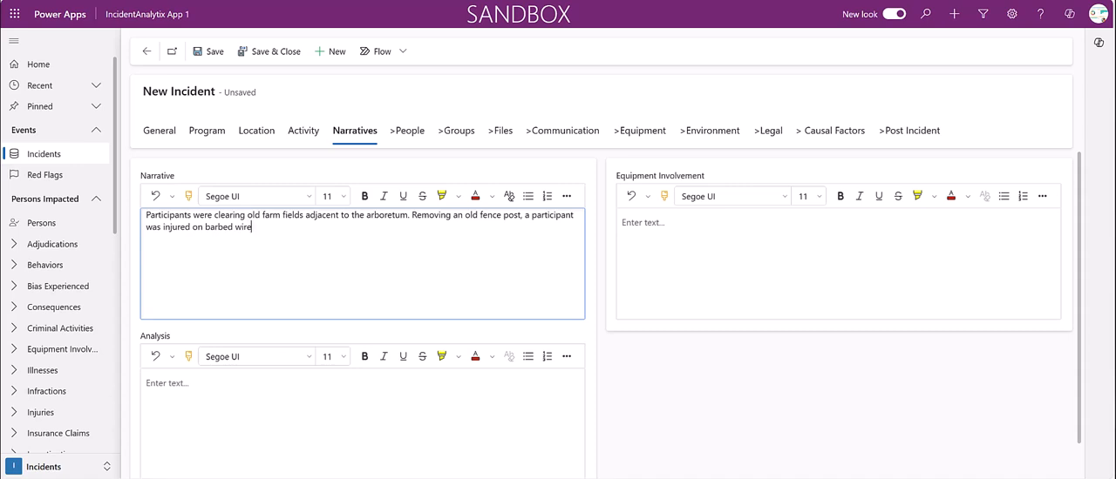
Paste into the analysis the "Key Factors:" bullet list covering heavy brush, volunteers unfamiliar with the location, and other fence sections without barbed wire
click(362, 422)
text(Key Factors: Heavy brush obscured the barbed wire at the based of the fence post Volunteers were unfamiliar with the location Other sections of the fence line did not have barbed wire)
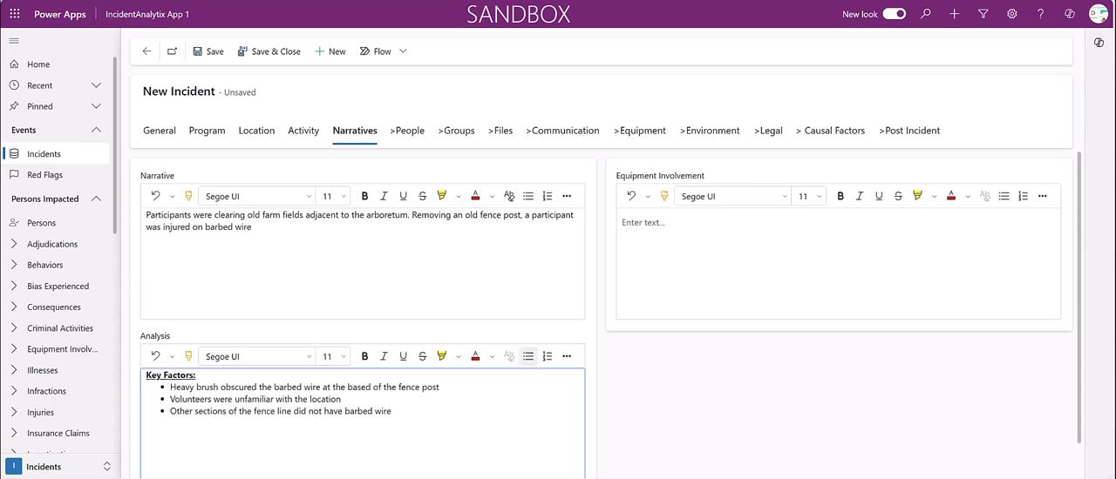
Enter "Loppers and wire cutters" as the equipment involvement and save the incident
click(839, 263)
text(Loppers and wire cutters)
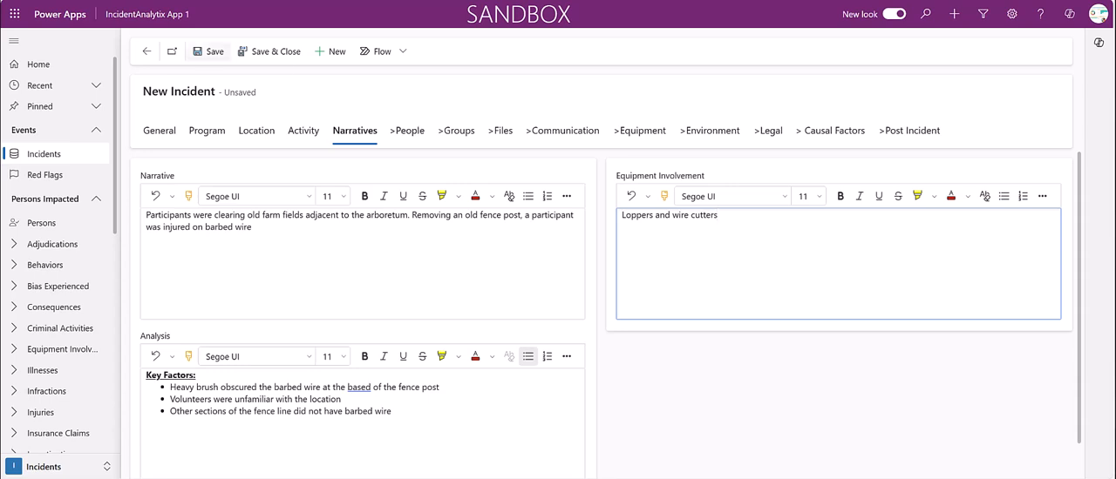
click(210, 50)
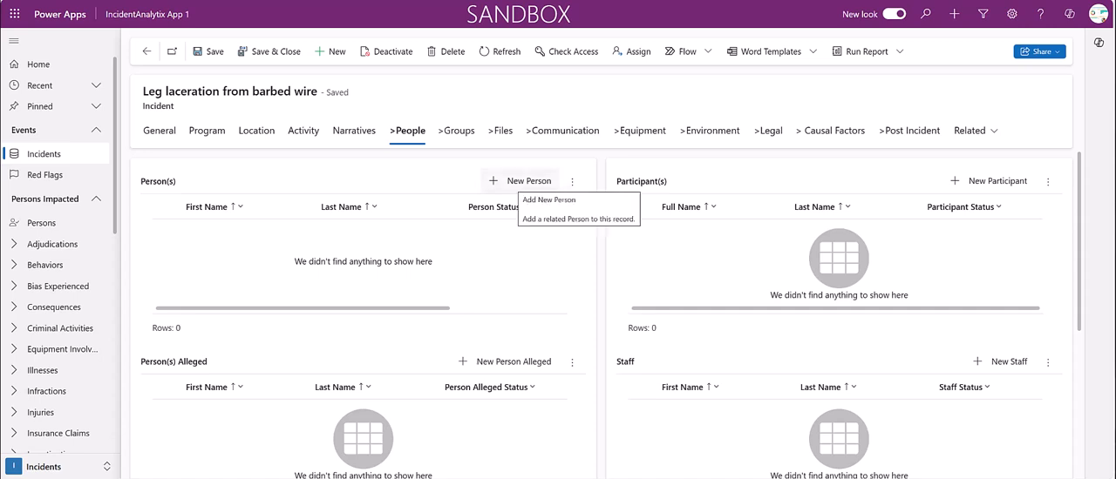
Add a new person to the incident and enter the injured person's first and last name
click(521, 180)
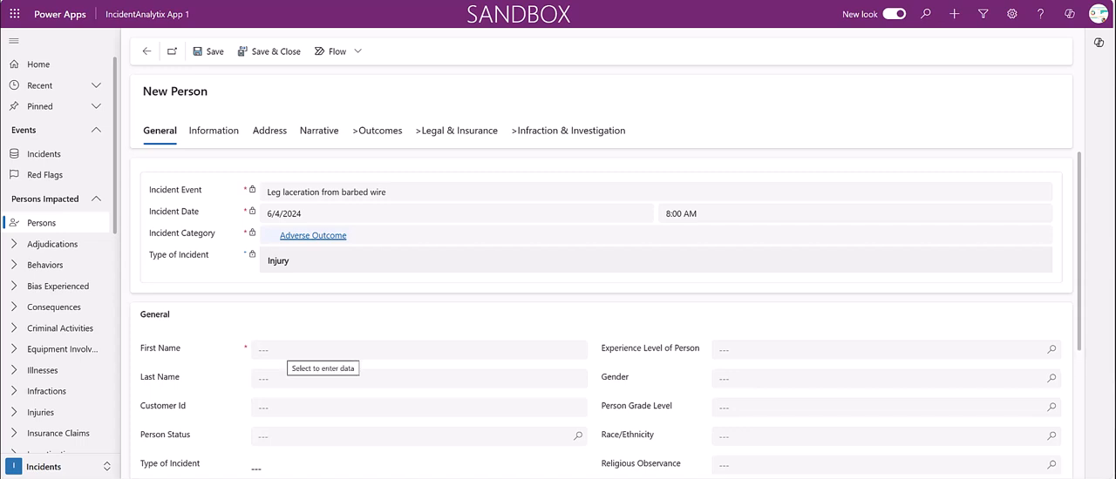
scroll(605, 309, down, 2)
scroll(605, 310, down, 2)
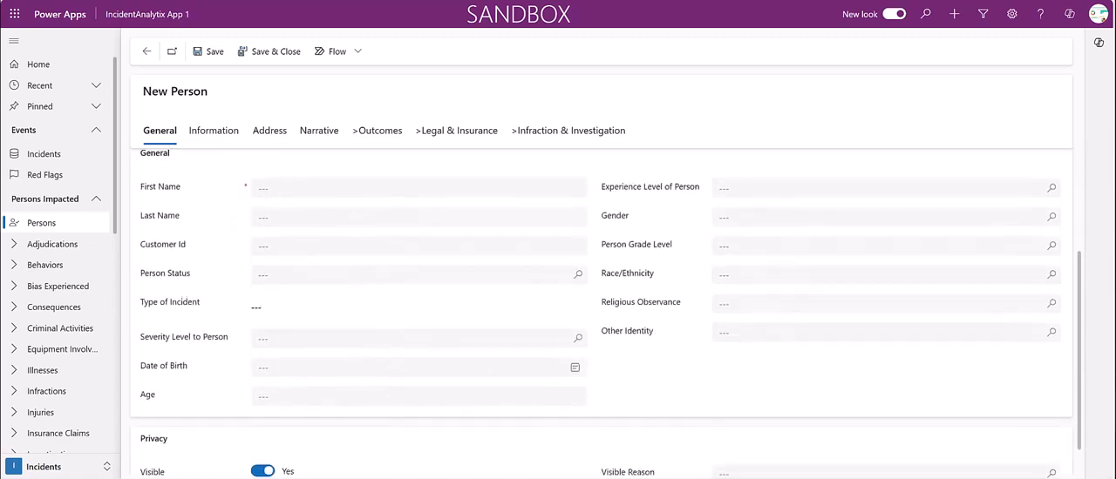
click(418, 171)
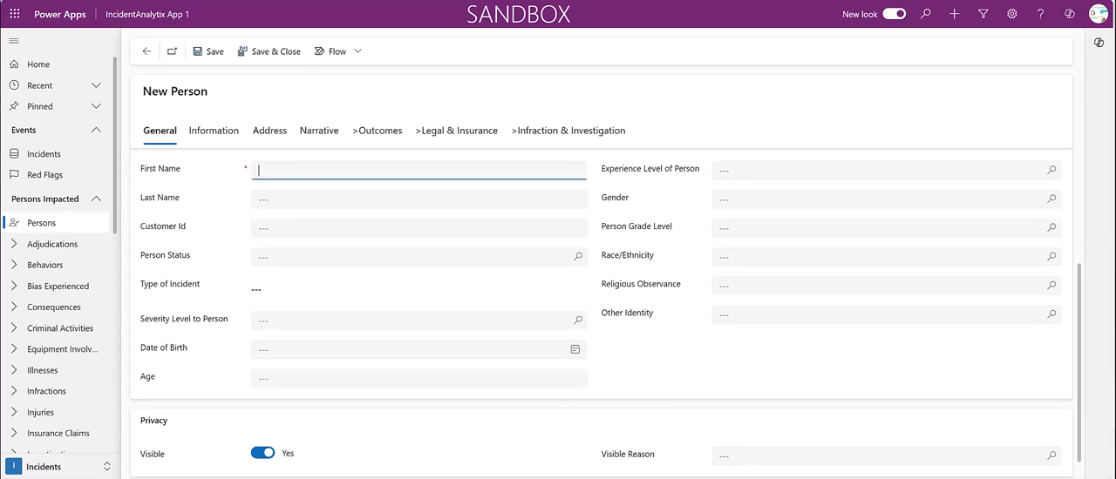
key(Tab)
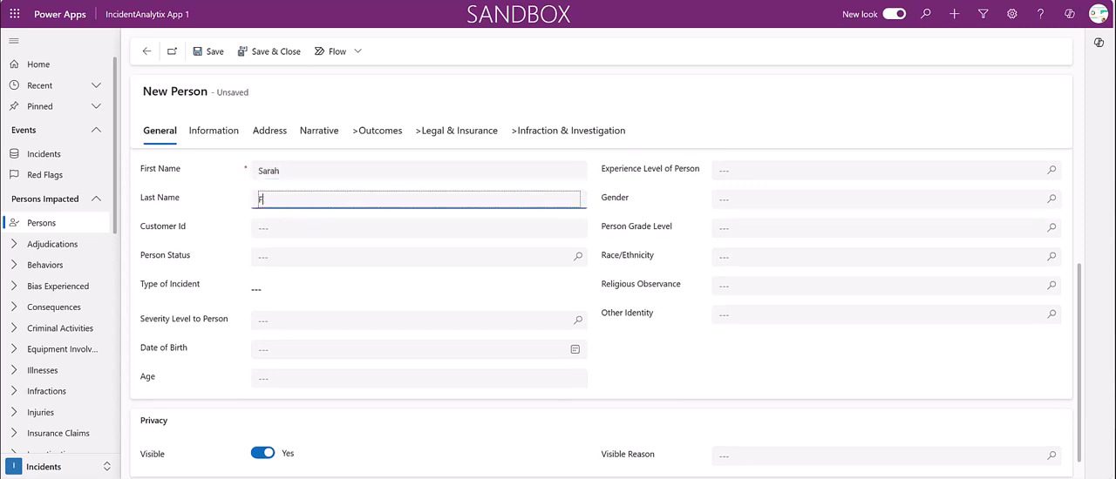
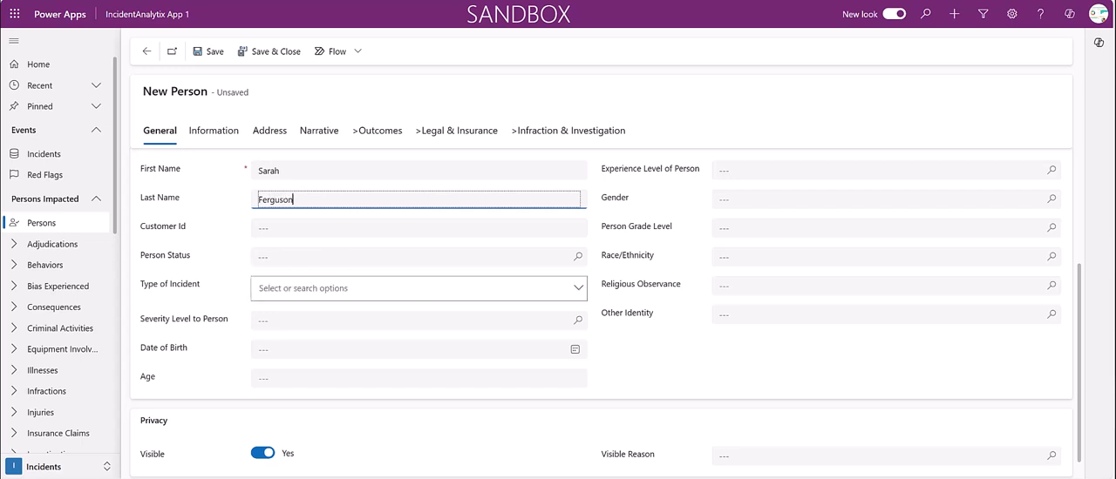
Set the person's status to Client/Participant, type of incident to Injury and severity level to Moderate
click(418, 257)
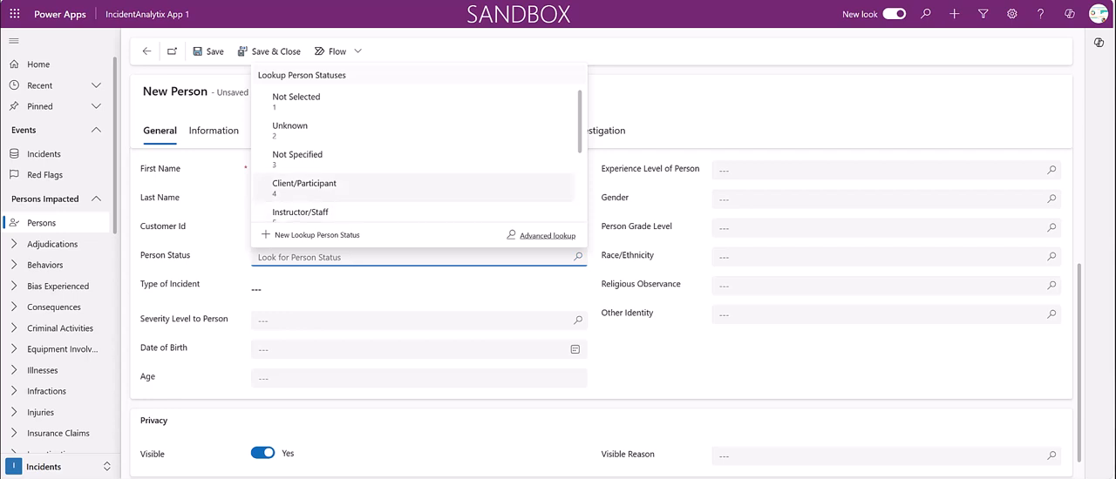
click(304, 186)
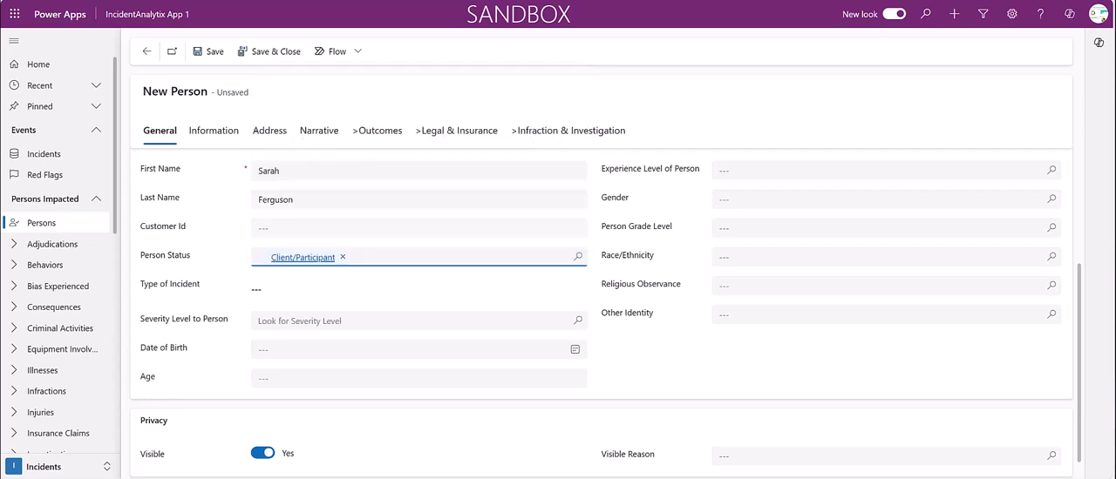
click(418, 289)
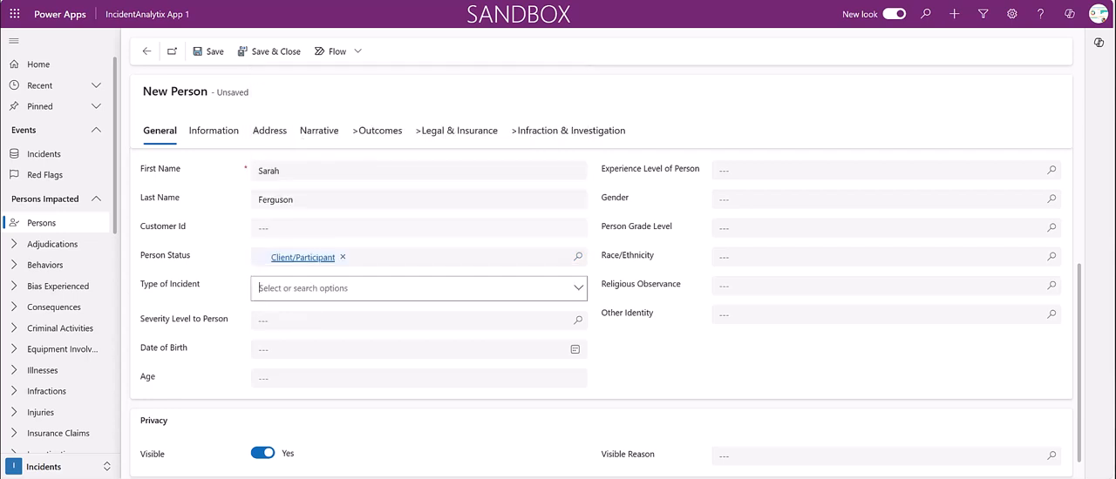
click(578, 288)
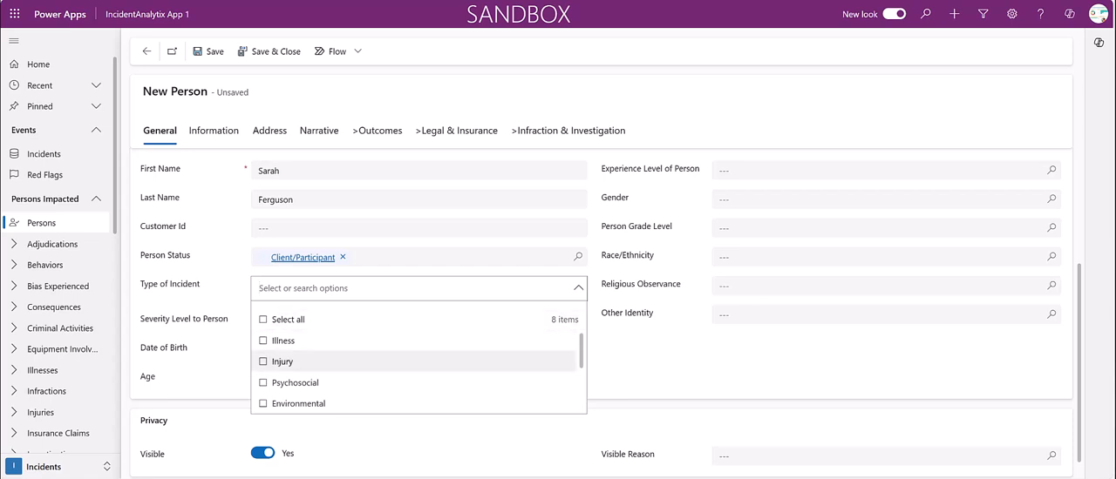
click(282, 362)
key(Escape)
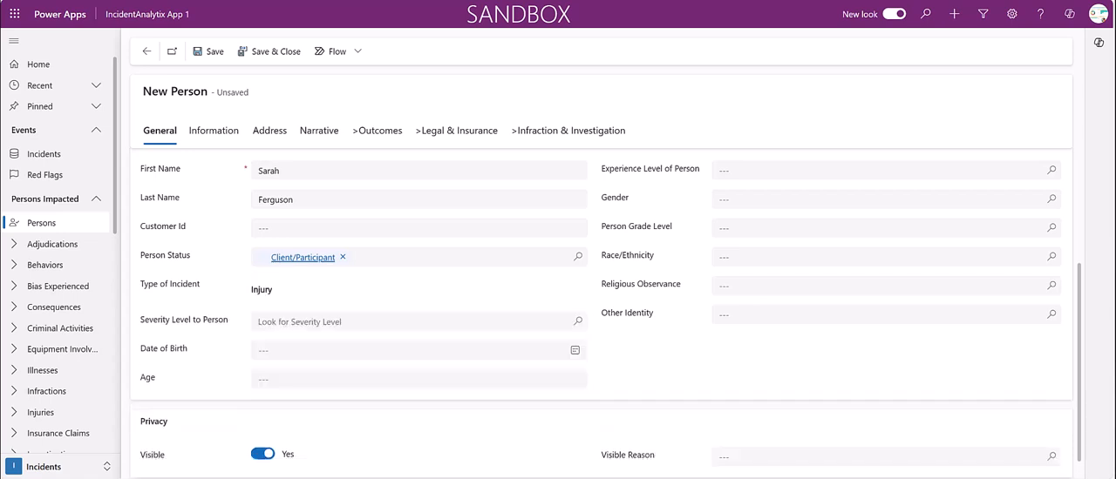
click(577, 322)
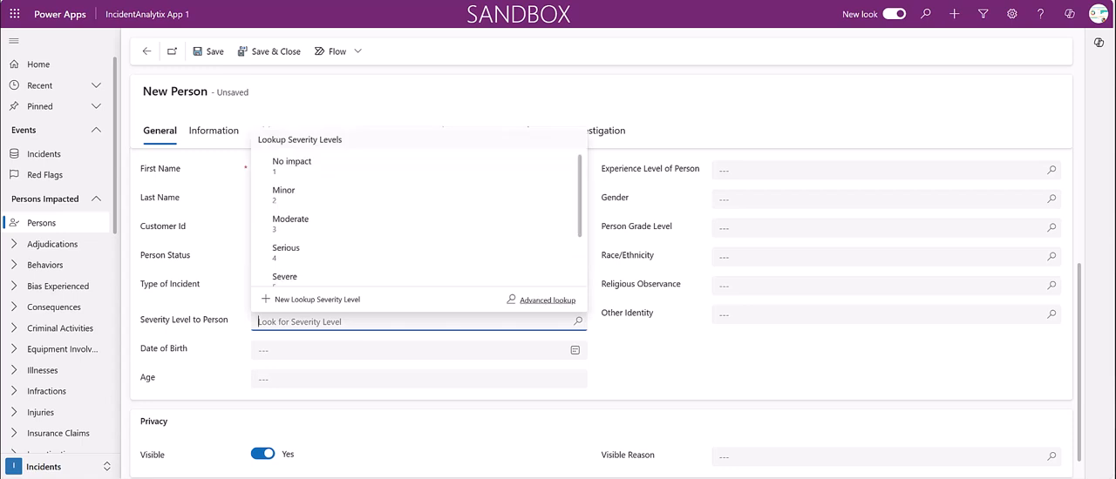
click(290, 224)
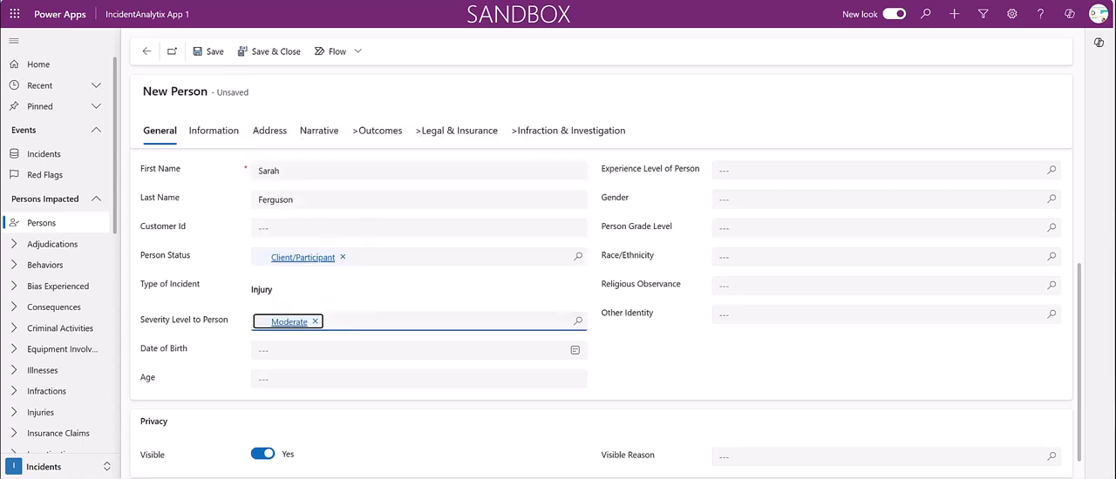
Set the person's experience level to Limited Experience and gender to Female
click(1051, 171)
key(Down)
key(Down)
key(Return)
key(Tab)
key(Return)
key(Down)
key(Down)
key(Down)
key(Down)
key(Return)
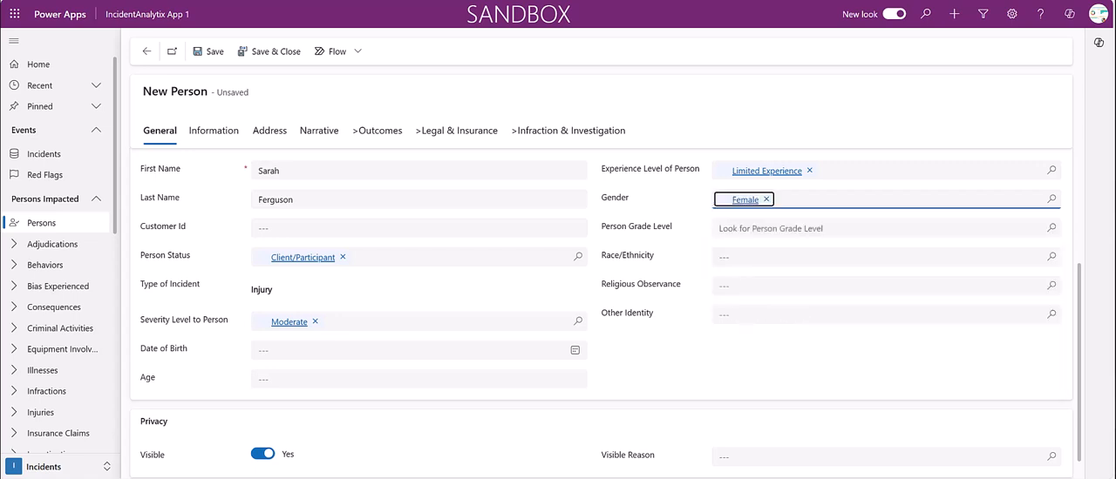
Set the person's grade level to Not Selected and the visible reason to Visible
click(771, 228)
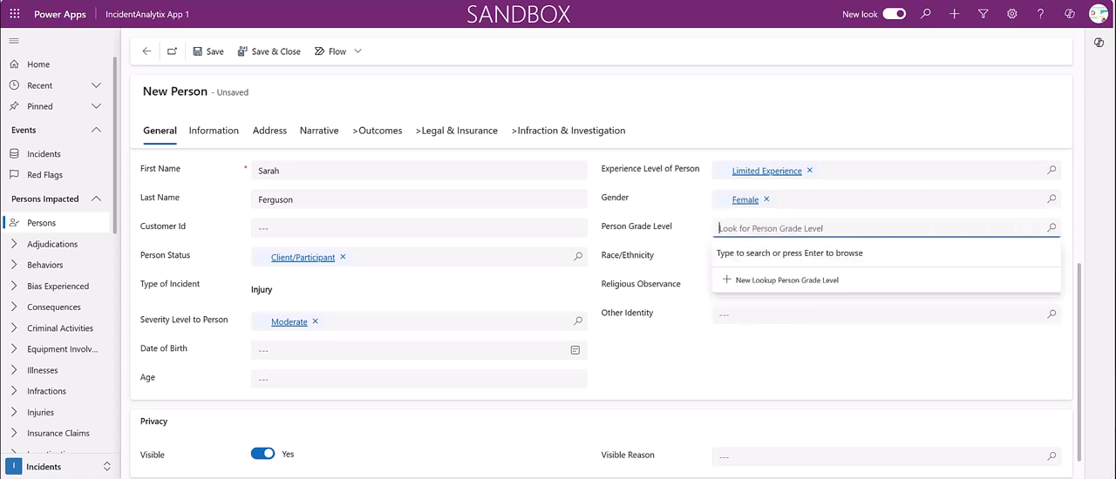
key(Return)
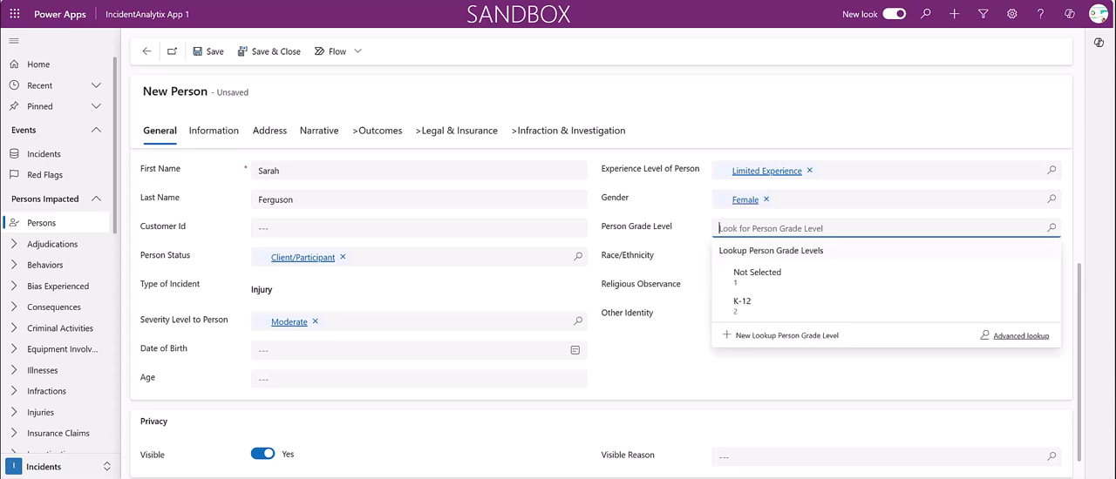
key(Down)
key(Return)
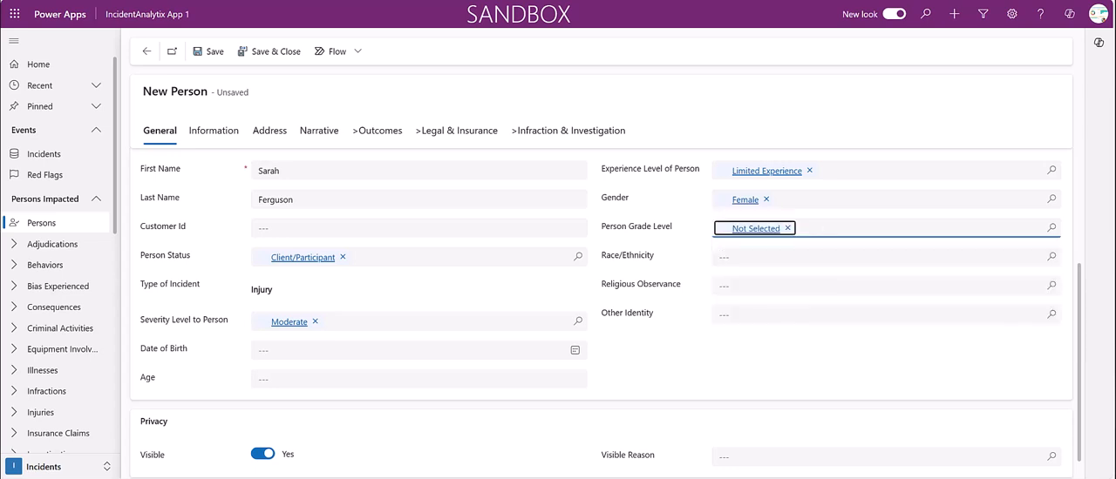
scroll(605, 311, down, 1)
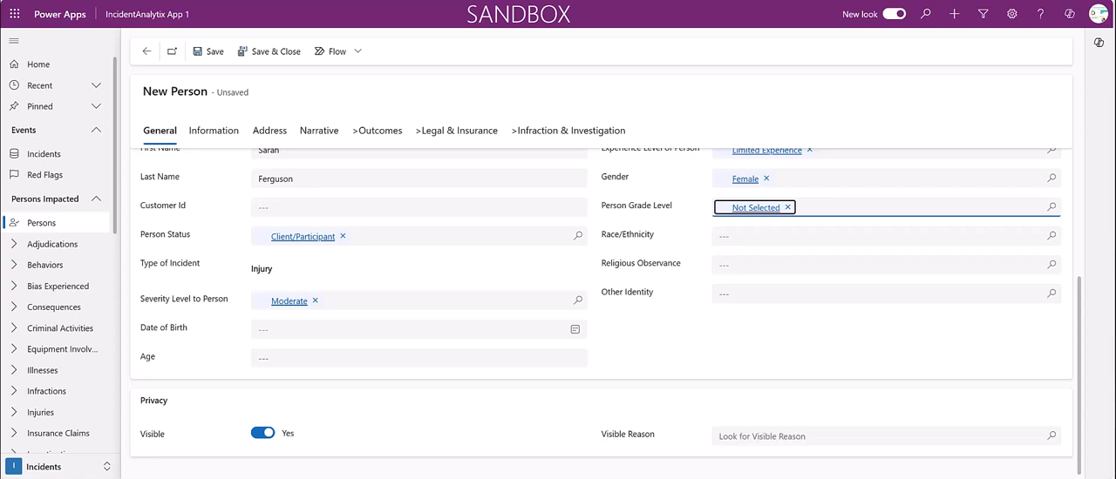
click(801, 437)
key(Return)
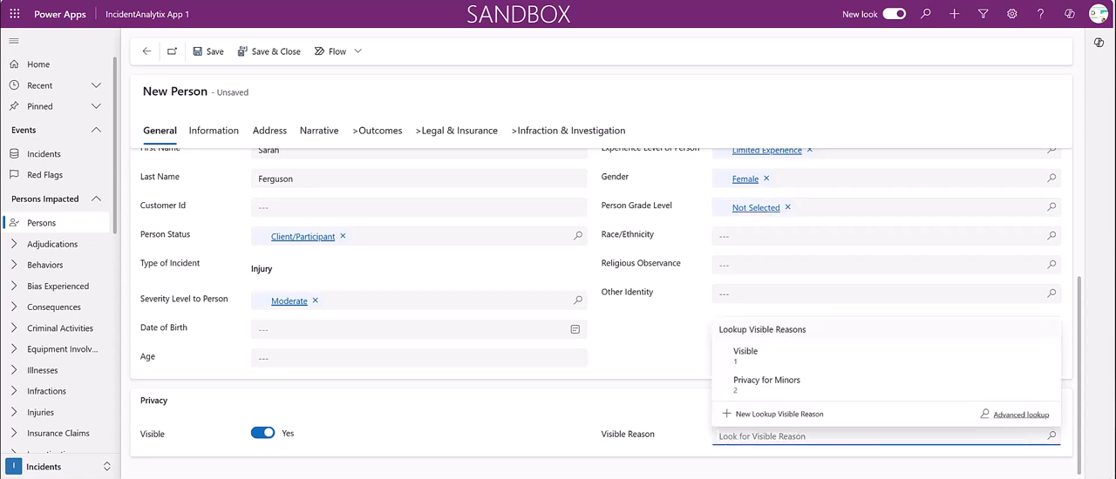
key(Down)
key(Return)
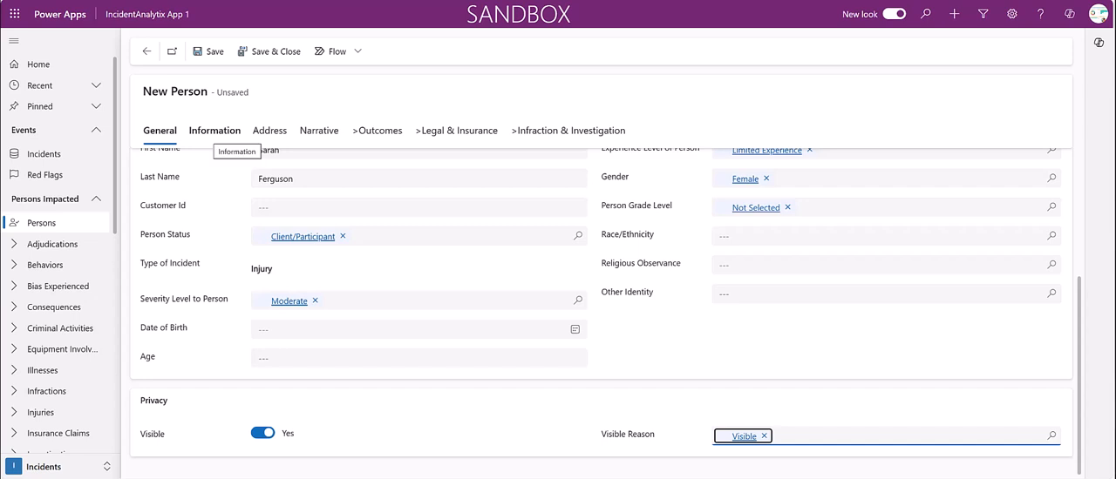
Mark the person as having a lost day, with 1 day lost and a leave status of Required Medical
click(215, 131)
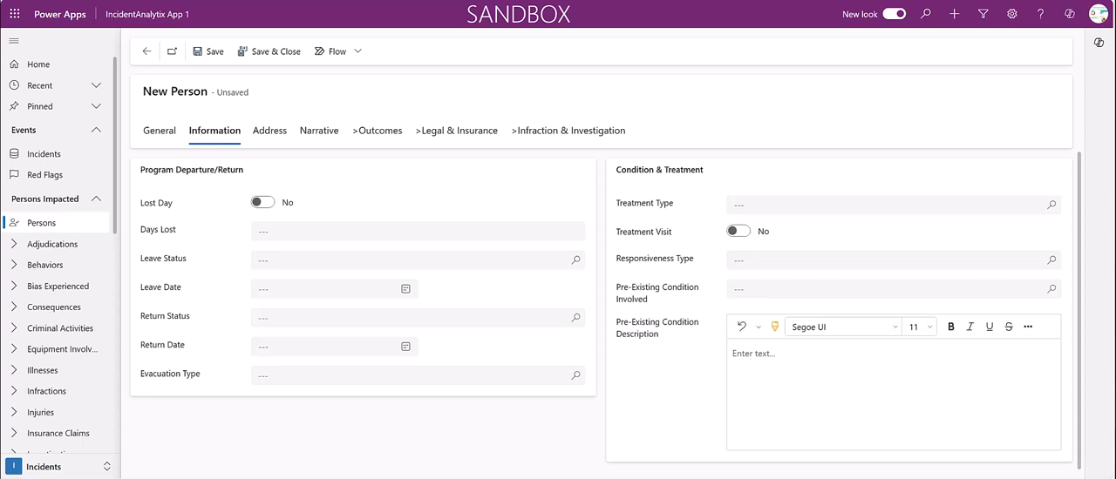
click(262, 203)
click(418, 232)
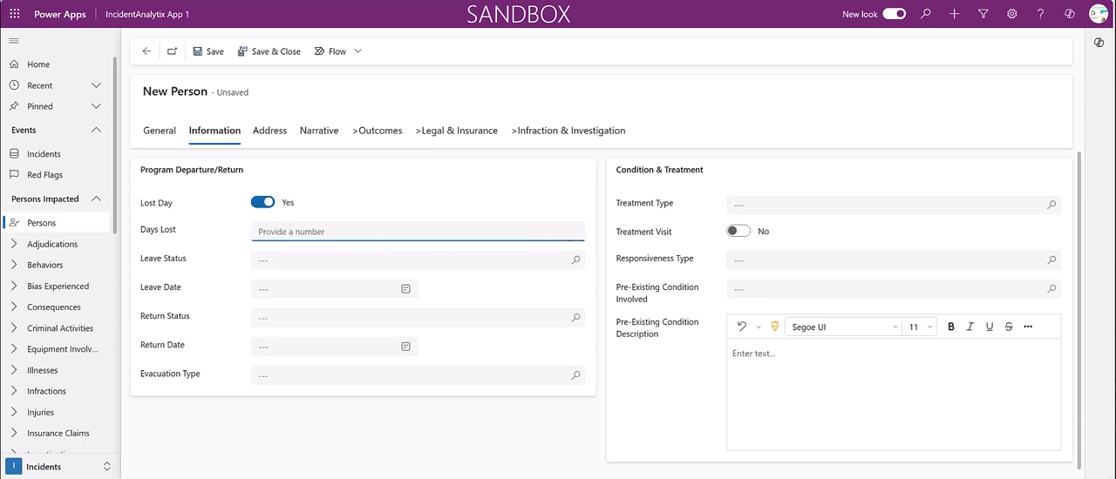
text(1)
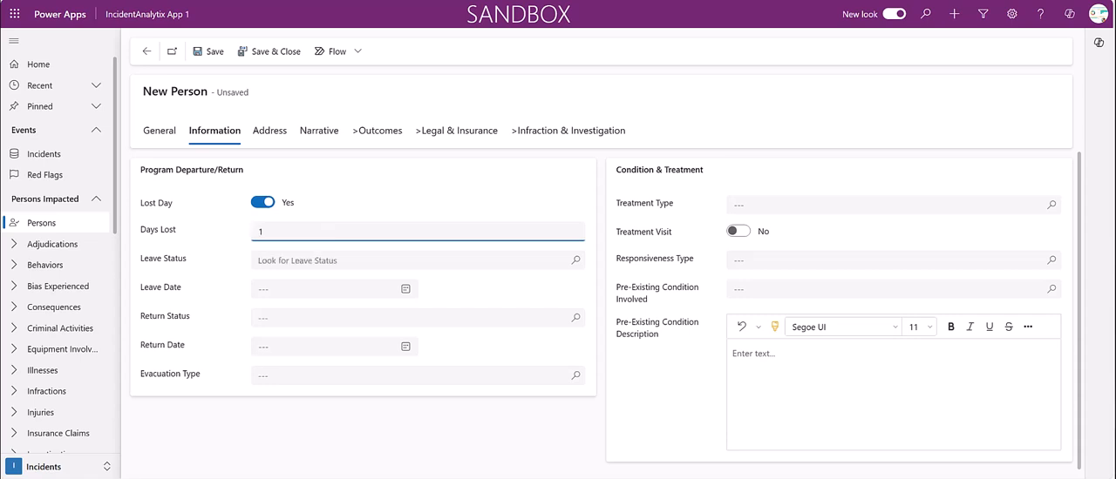
click(409, 261)
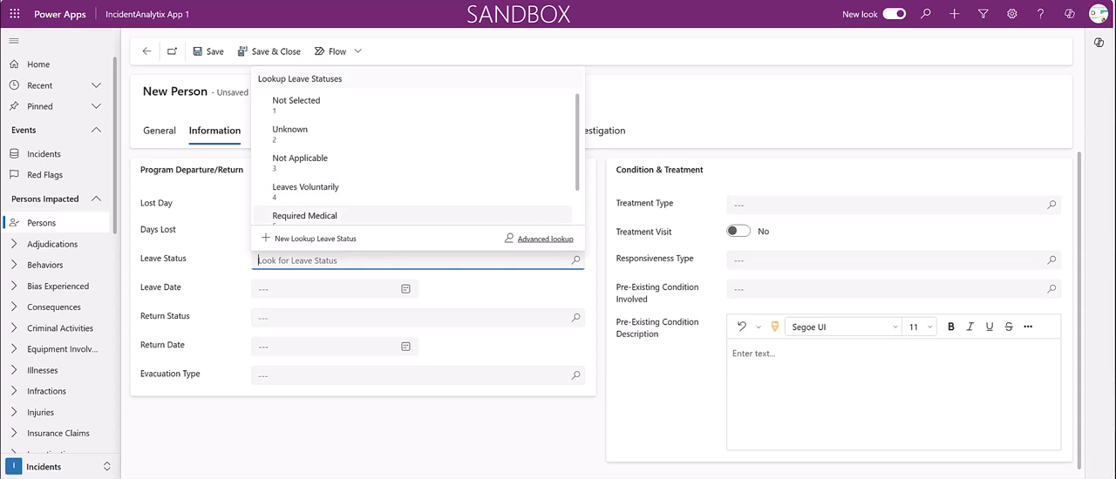
click(304, 215)
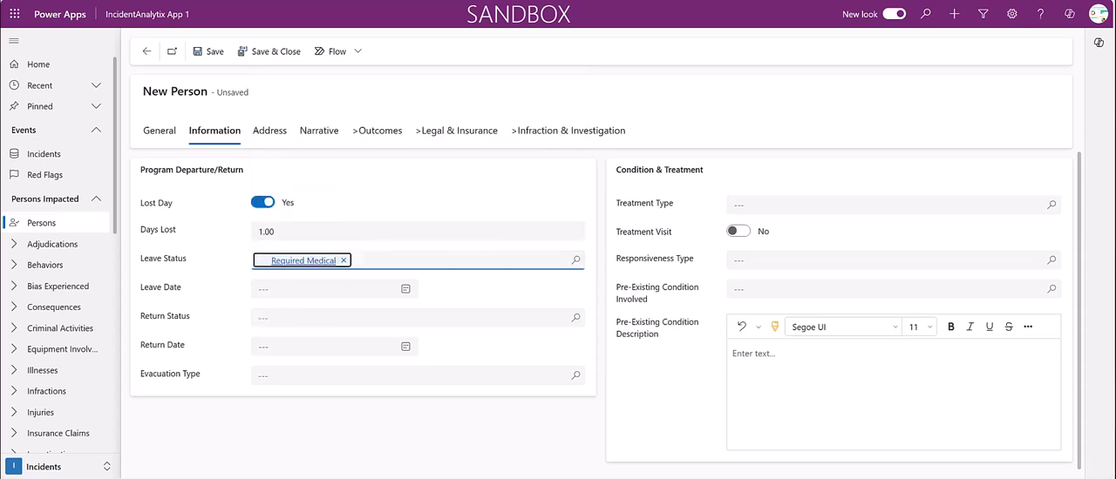
Set the person's leave date to 6/4/2024 and return status to Capable of Returning
click(406, 289)
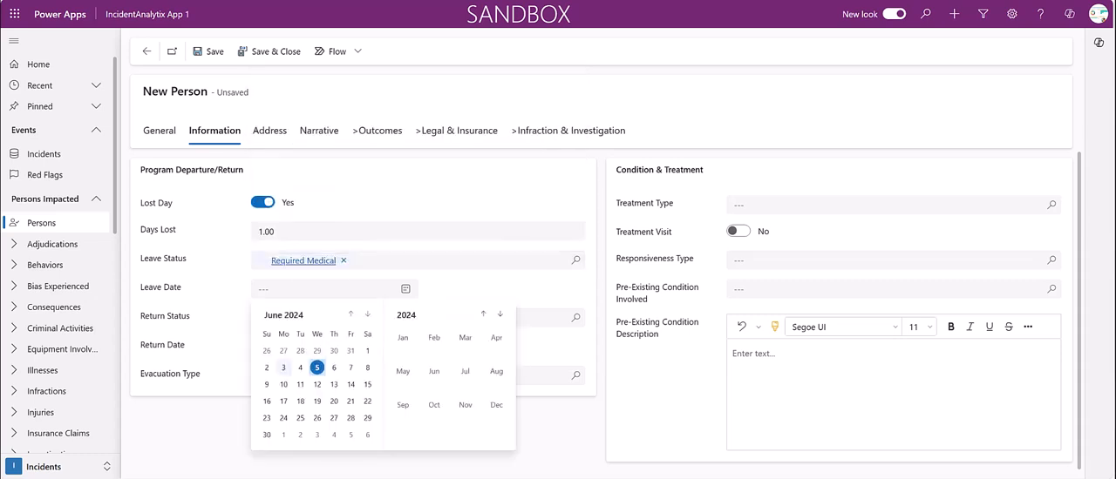
click(300, 367)
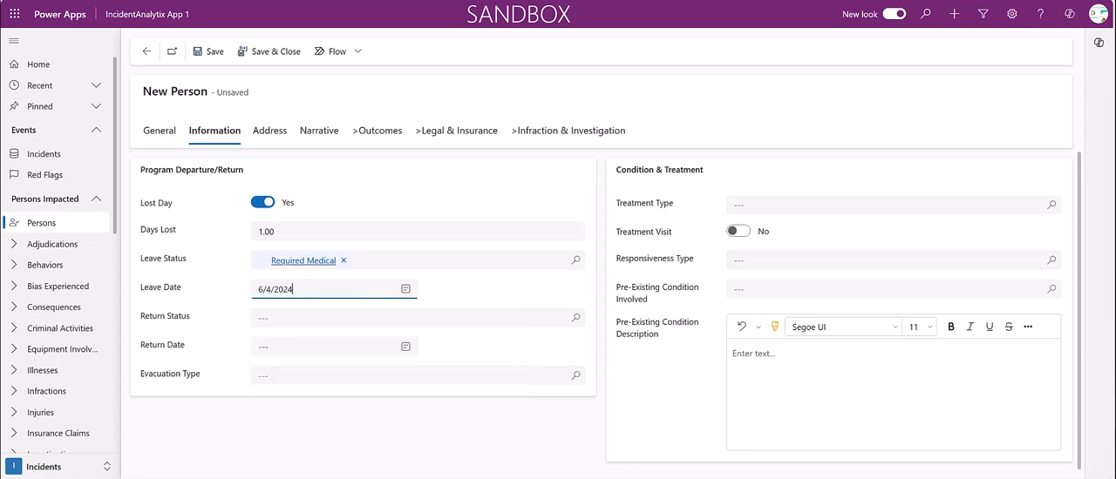
click(313, 318)
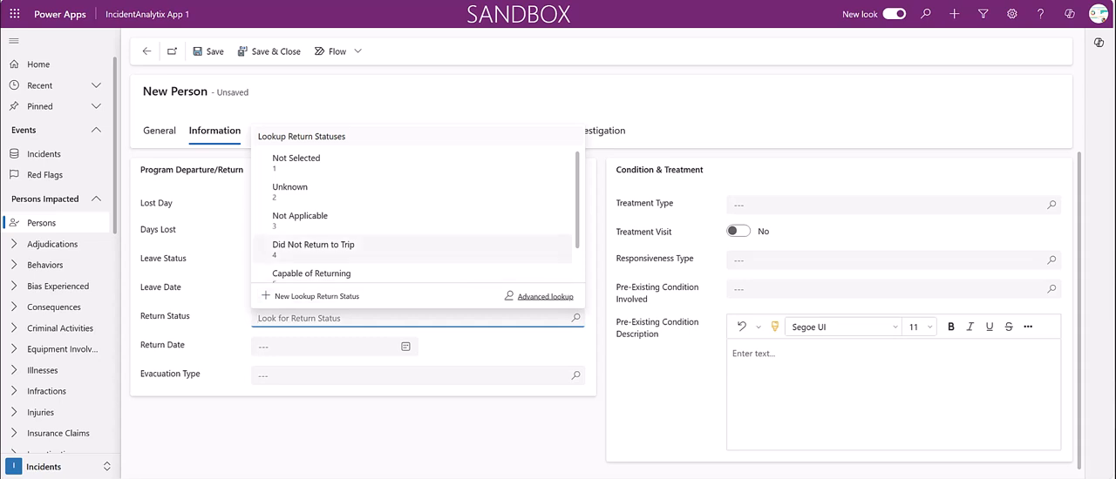
scroll(409, 240, down, 1)
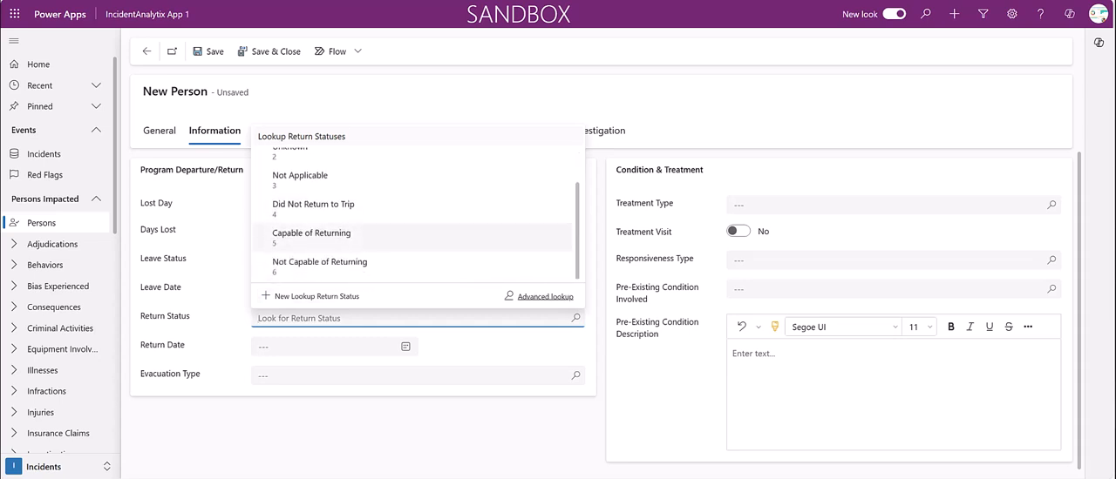
click(410, 238)
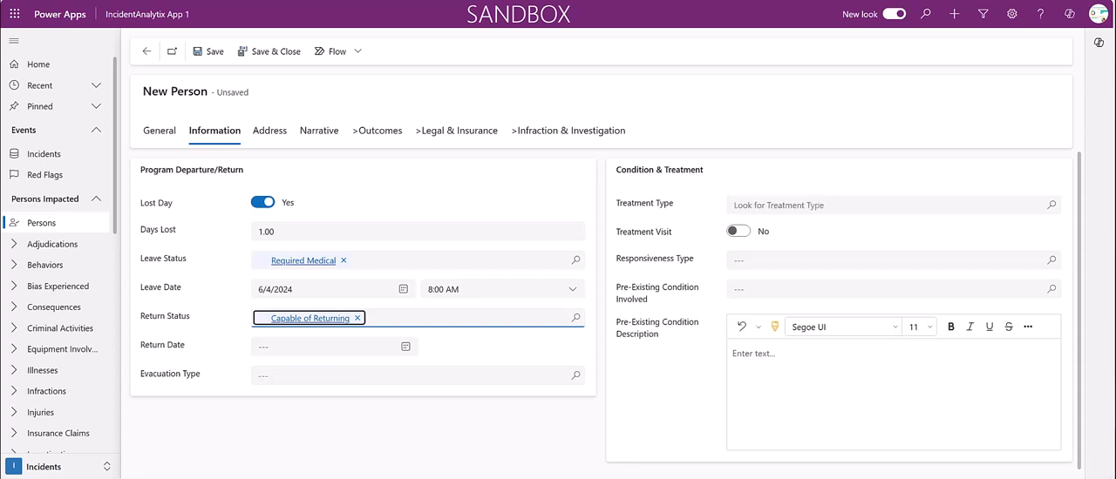
Set the person's treatment type to Outpatient Clinic and the treatment visit to Yes
click(1051, 206)
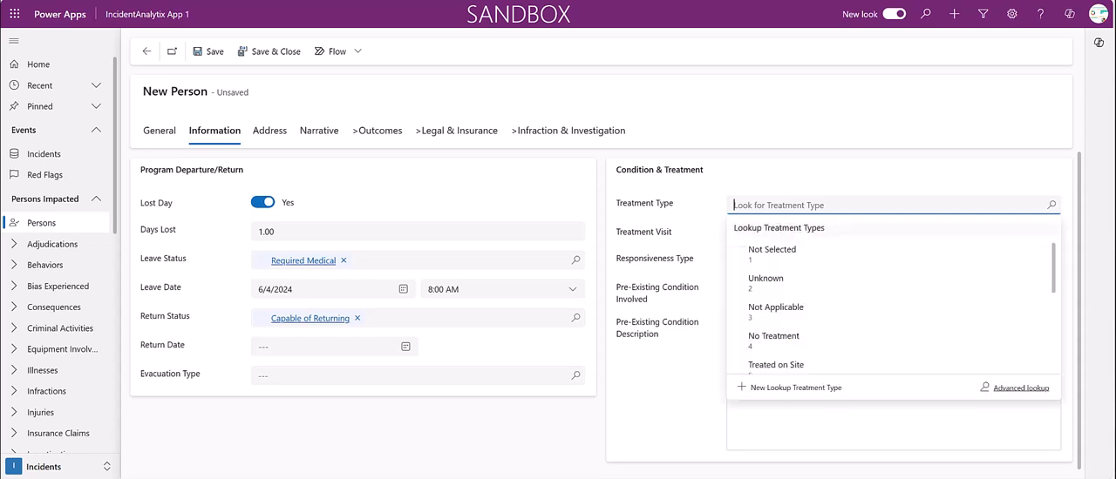
scroll(889, 314, down, 3)
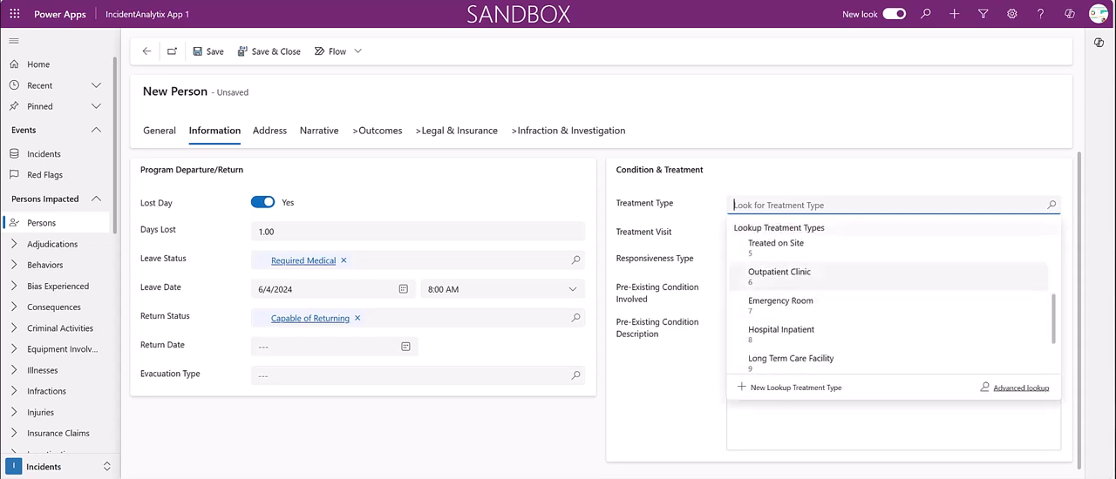
click(771, 321)
click(738, 231)
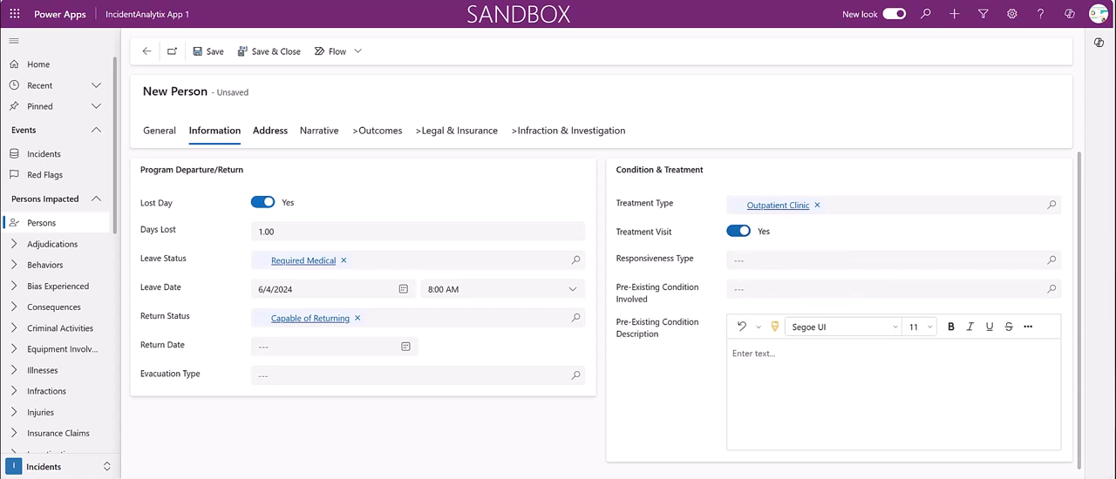
Enter the injured person's street address and city in the address details
click(279, 131)
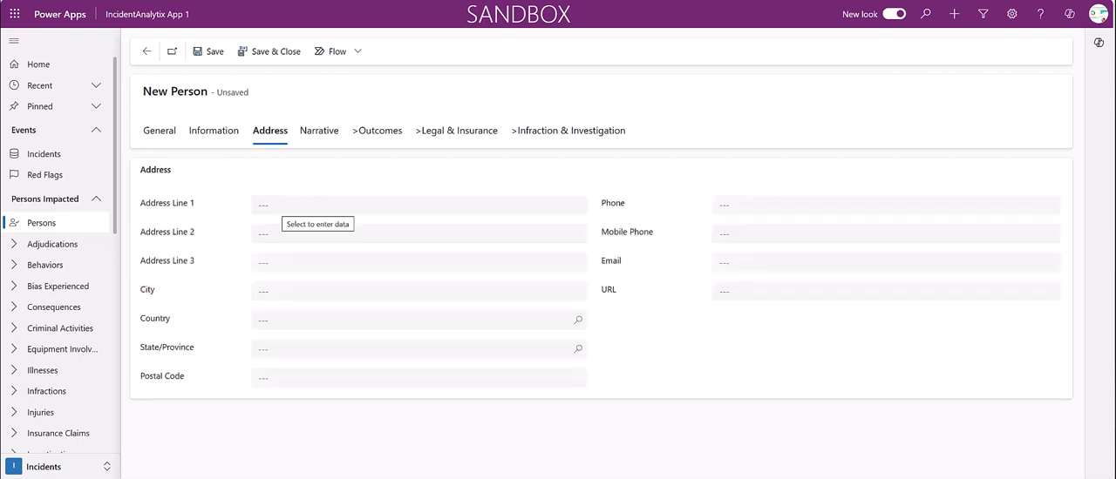
click(281, 206)
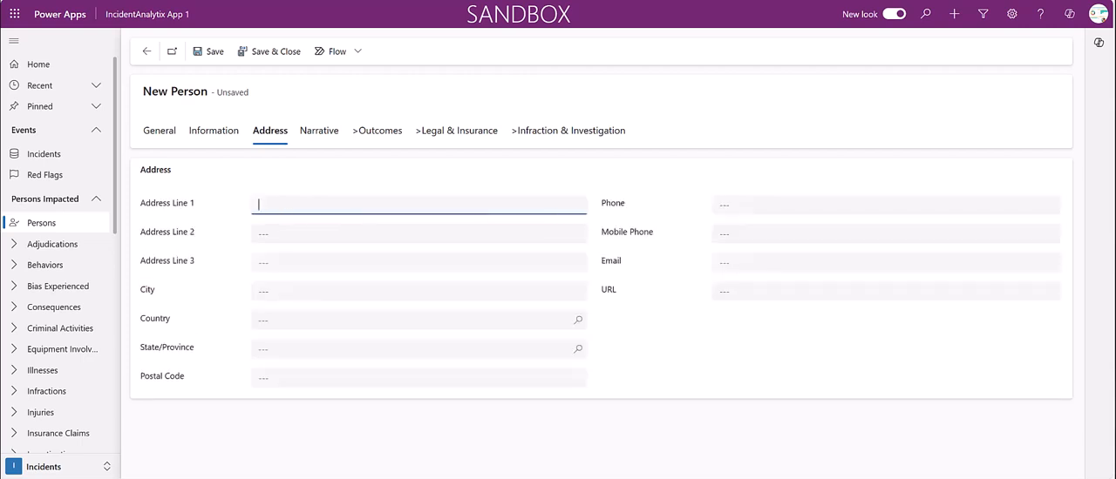
click(331, 291)
text(Baltimo)
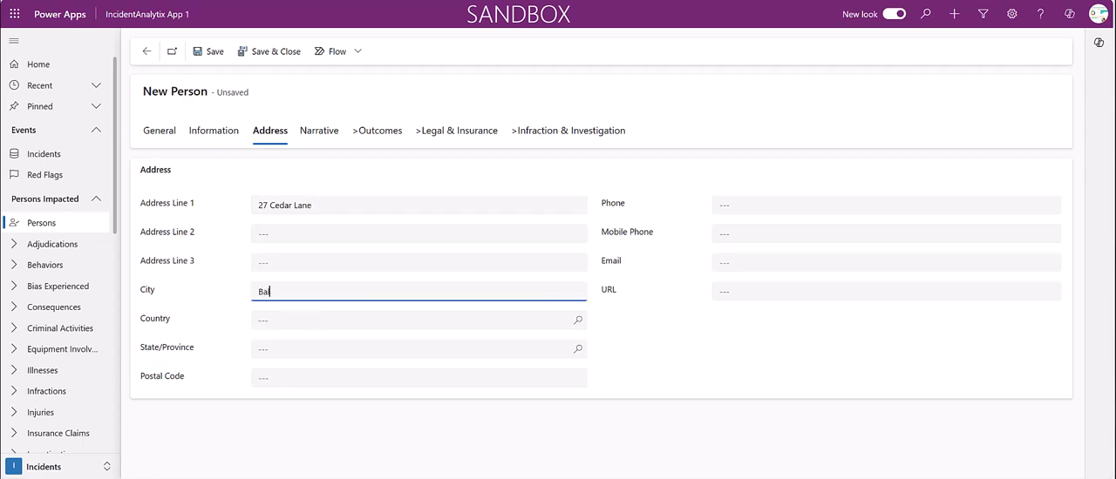
text(re)
Set the address's country to United States of America and state to Maryland, and enter the postal code
click(331, 321)
key(Return)
key(Down)
key(Return)
key(Tab)
key(Return)
key(Down)
key(Down)
key(Down)
key(Down)
key(Down)
key(Down)
key(Down)
key(Down)
key(Down)
key(Down)
key(Down)
key(Down)
key(Down)
key(Down)
key(Down)
key(Down)
key(Down)
key(Down)
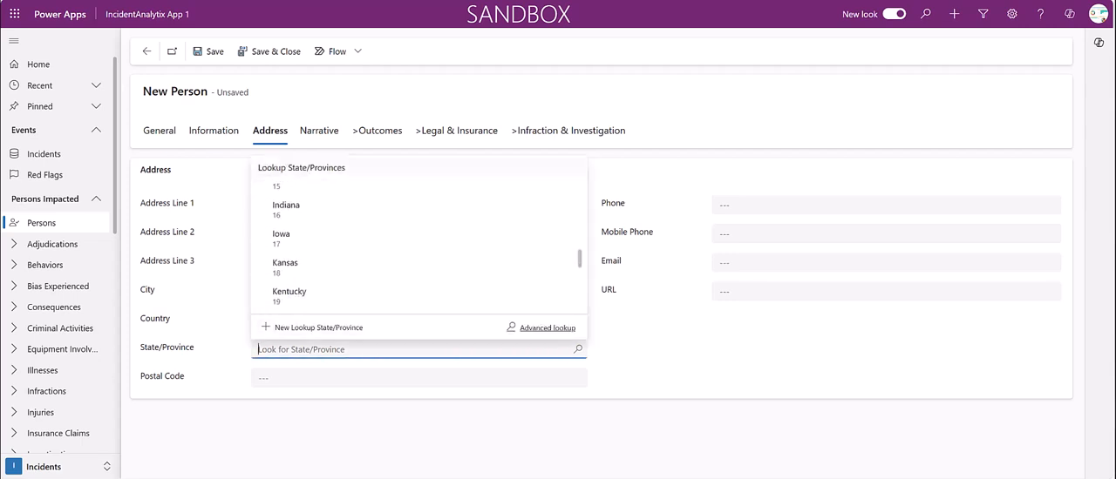
key(Up)
key(Up)
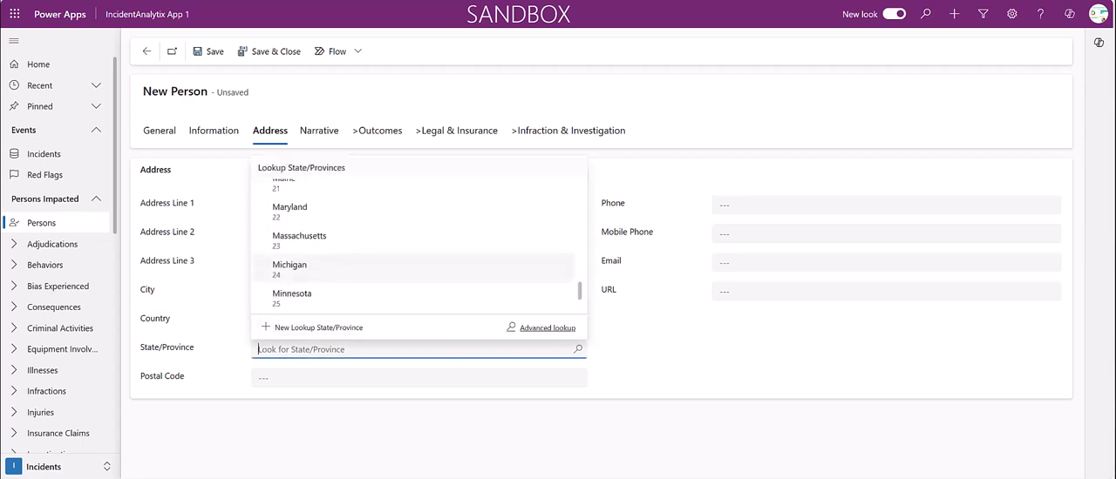
key(Return)
key(Tab)
text(21218)
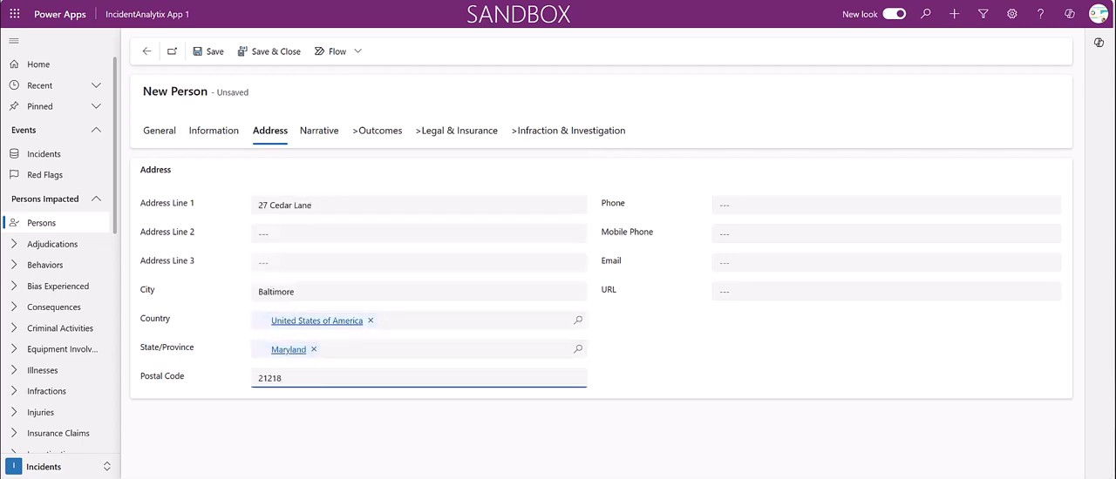
Enter "First time participant" as the description of the person in the narrative
click(319, 131)
click(362, 264)
text(First time participant)
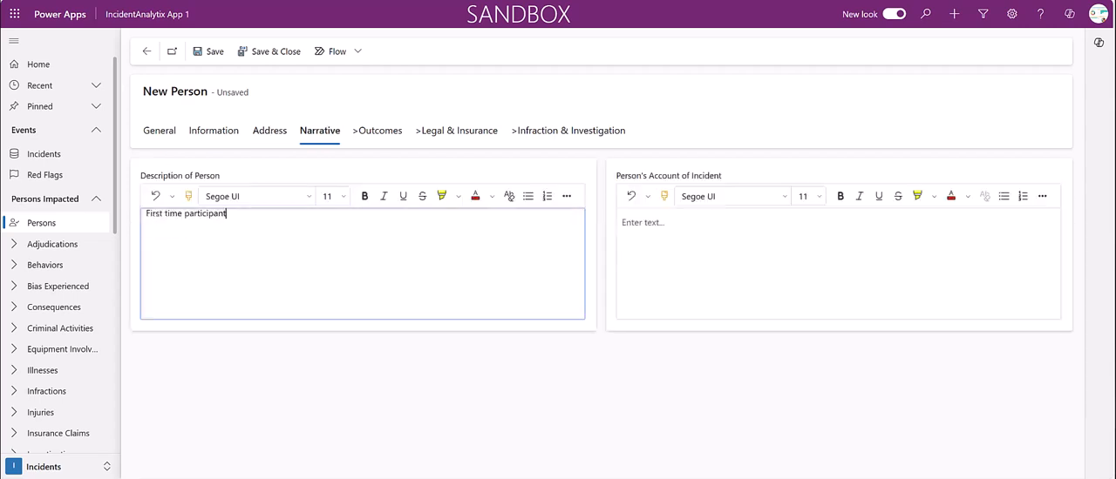
Enter the person's account that barbed wire hidden in tall grass cut through pants and injured the leg while pulling up an old fence post, and save
click(643, 223)
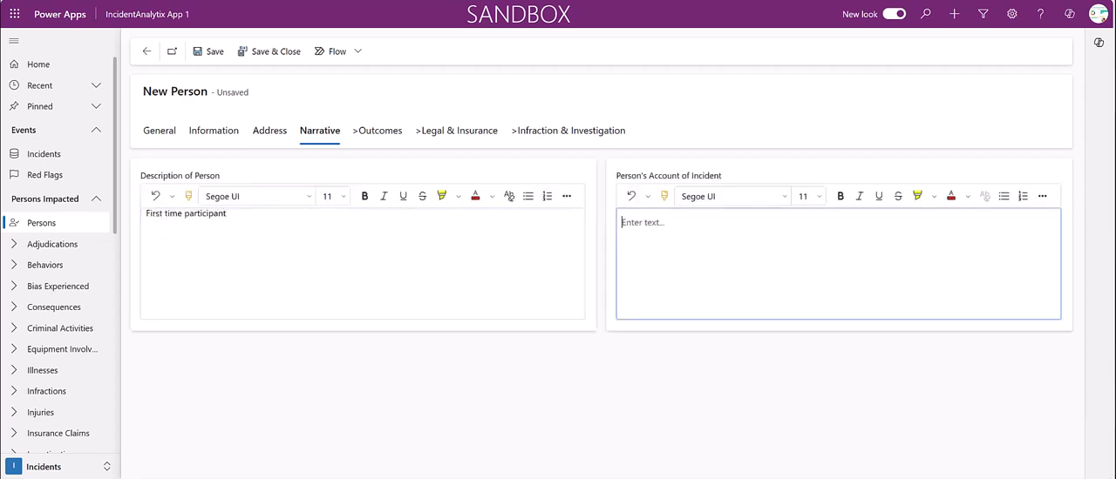
text(While pulling up an old fence post, barbed wire that was hidden in the tall grass cut through my pants and injured my leg)
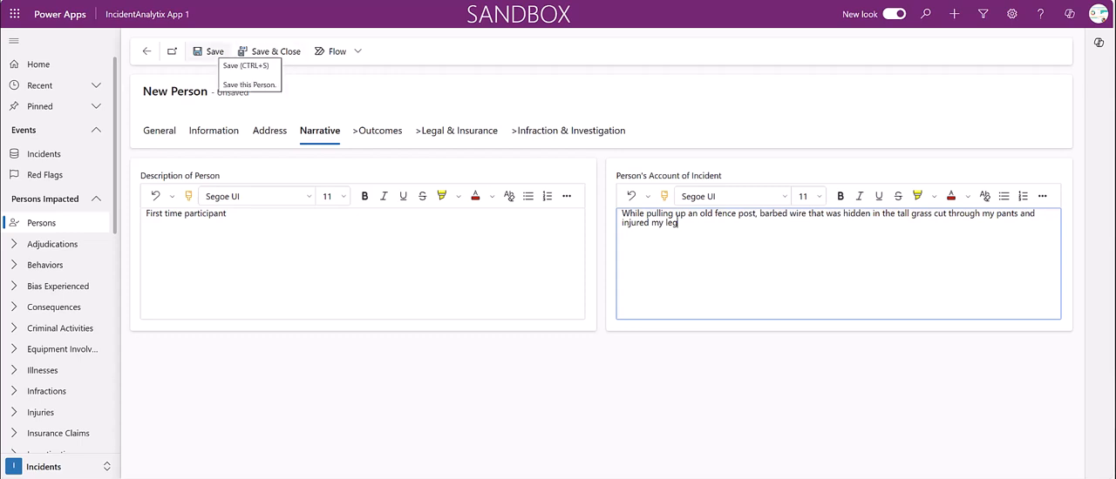
click(211, 52)
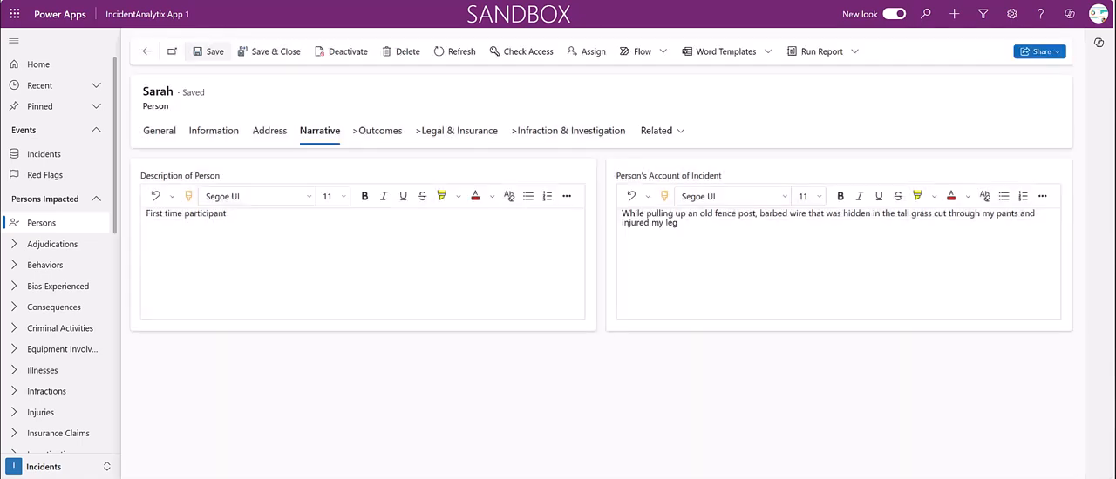
Add a new person injury under the person's outcomes and name it "Laceration left thigh"
click(378, 130)
scroll(601, 318, down, 2)
scroll(514, 326, down, 1)
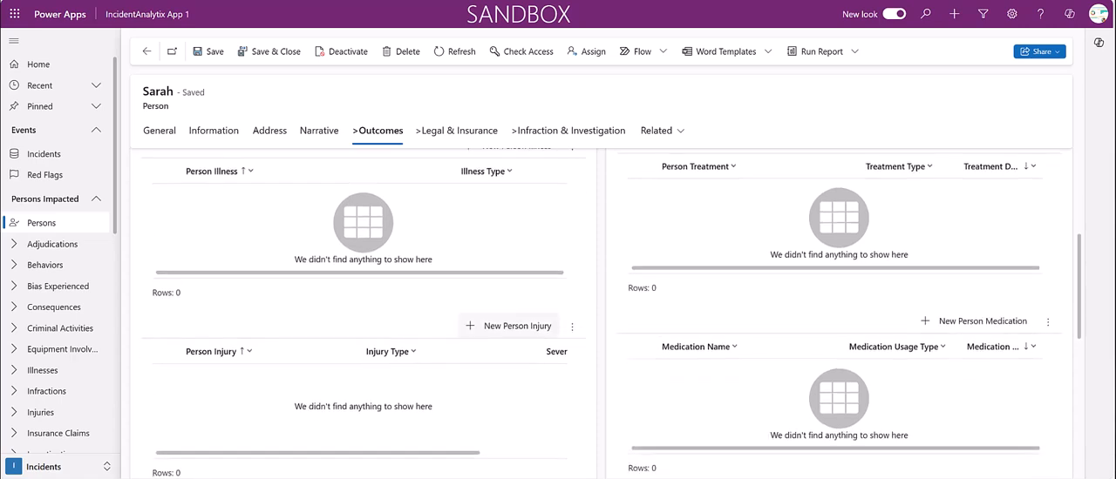
click(510, 326)
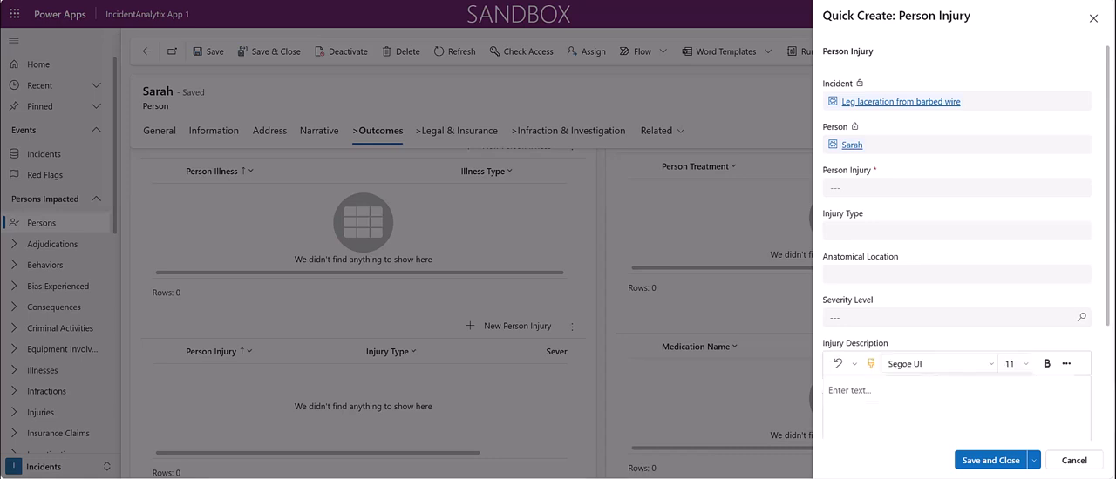
click(872, 186)
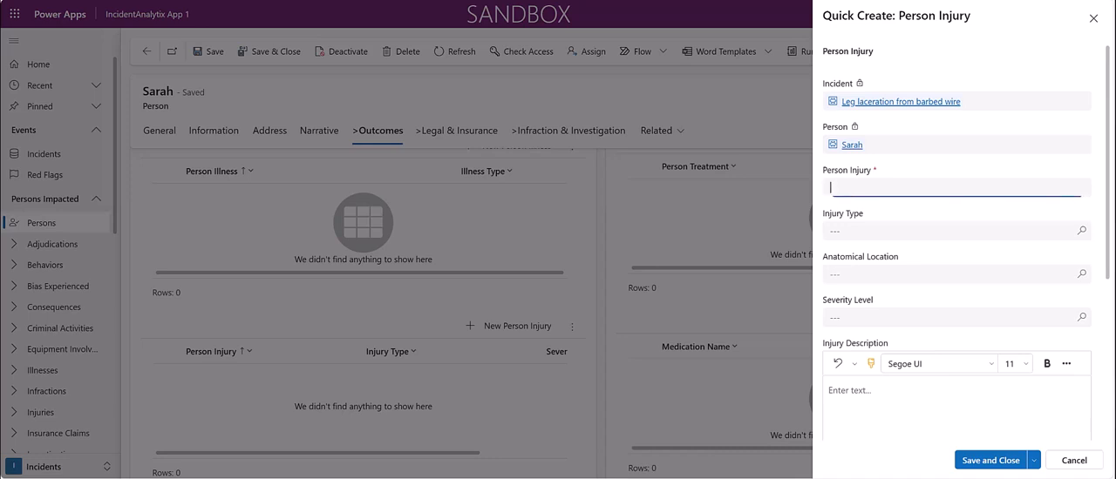
text(Lacer)
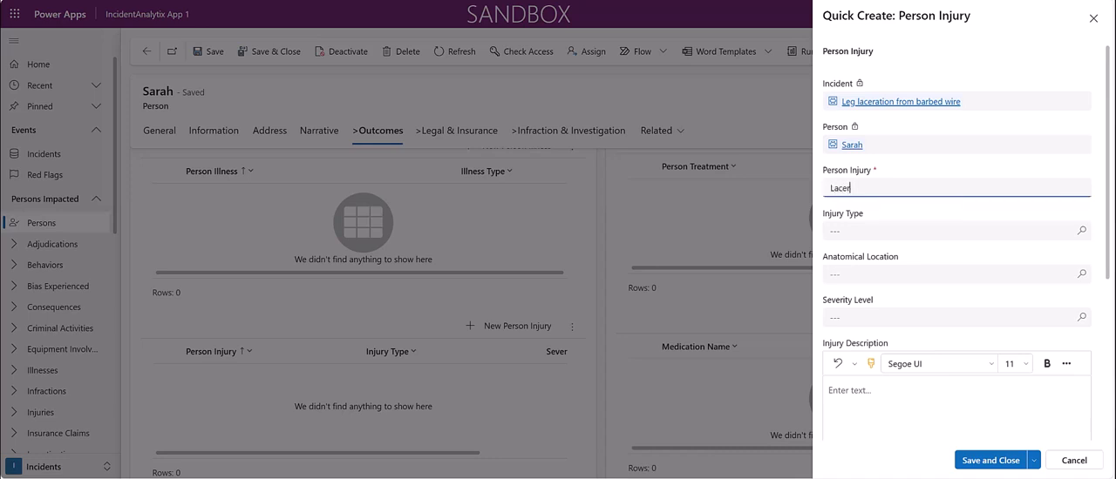
text(ation left thigh)
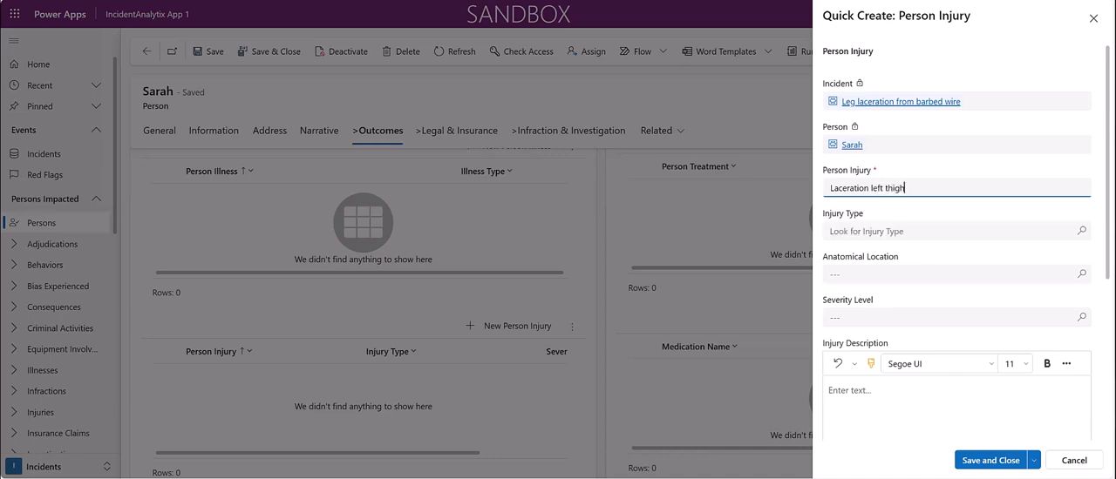
Set the injury type of the new person injury to Laceration
click(915, 231)
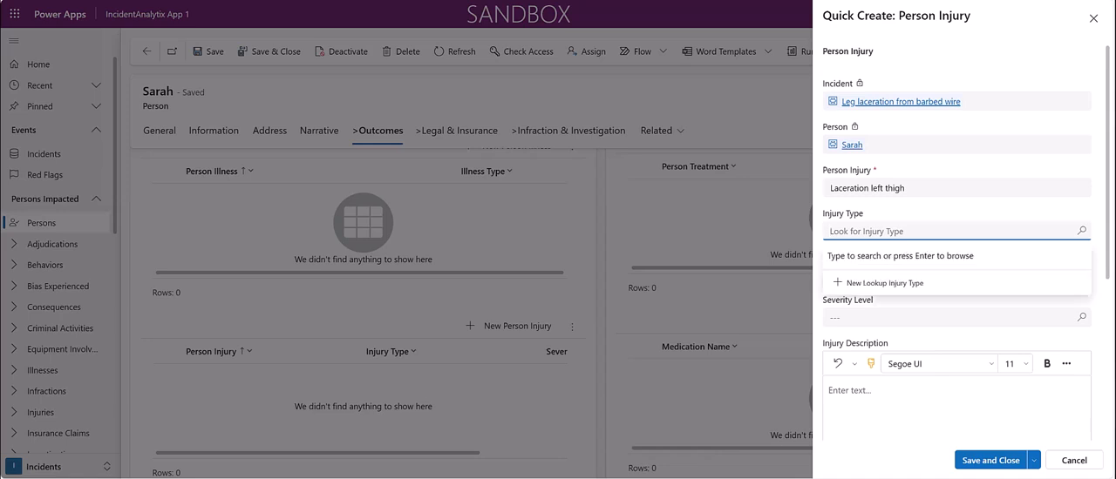
key(Return)
scroll(950, 333, down, 3)
scroll(950, 348, down, 1)
scroll(950, 348, down, 5)
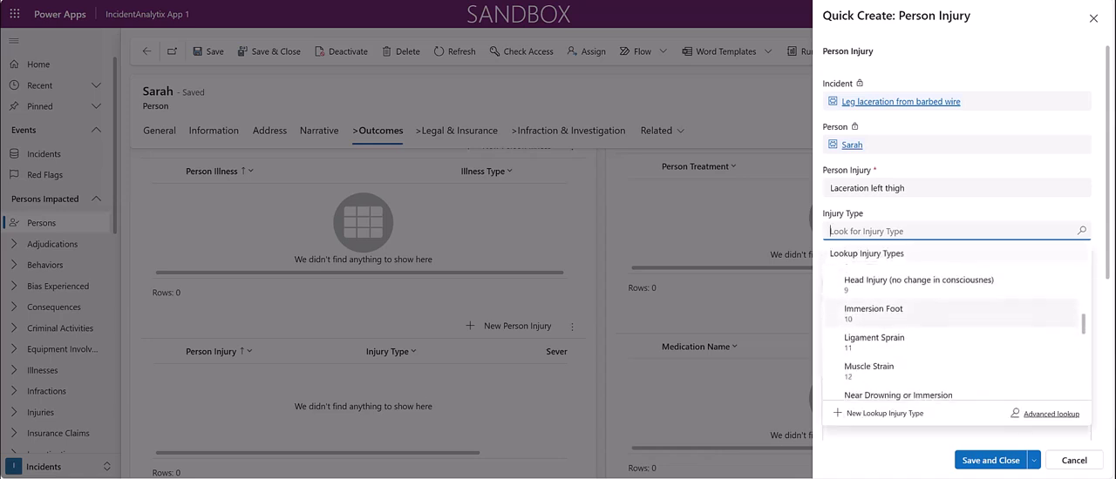
scroll(950, 348, down, 5)
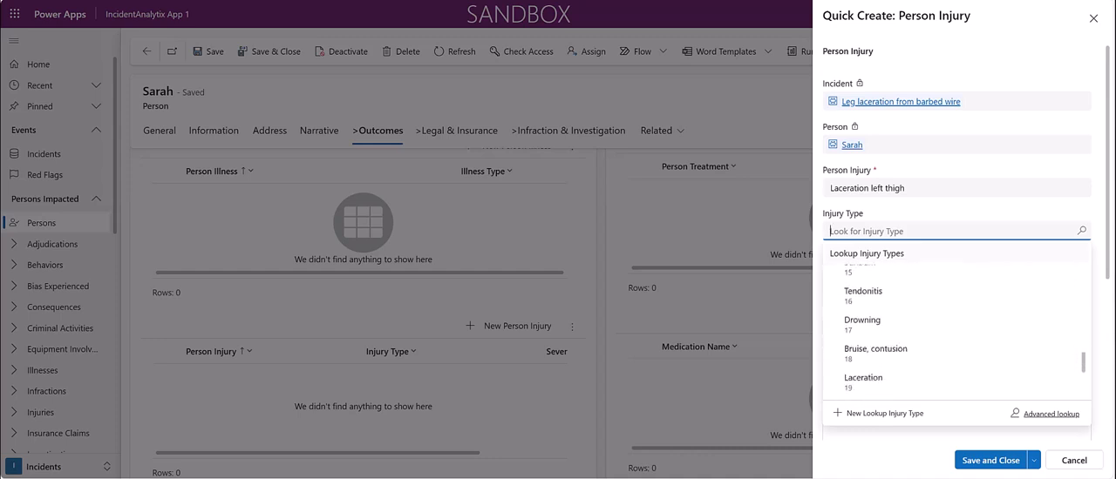
click(872, 315)
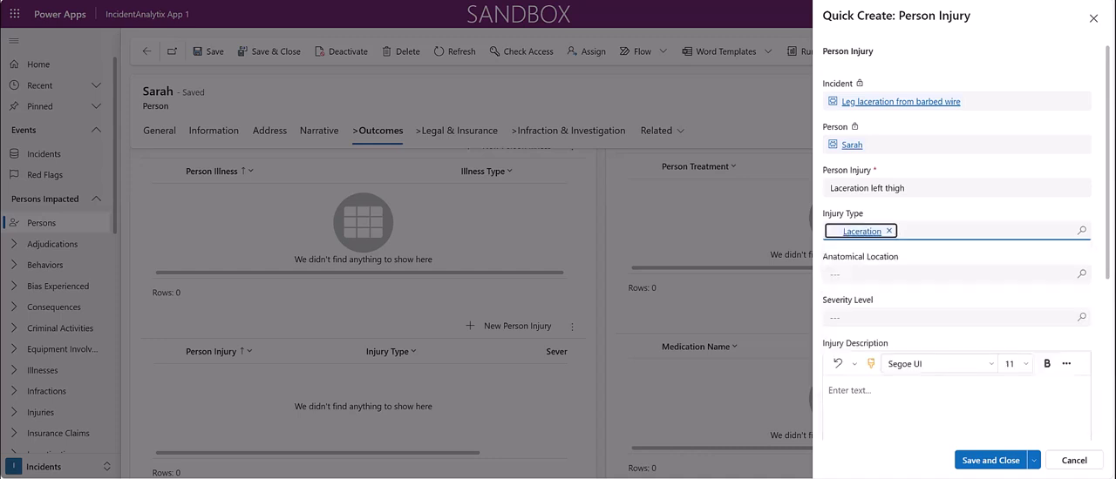
Set the injury's anatomical location to Thigh
click(897, 275)
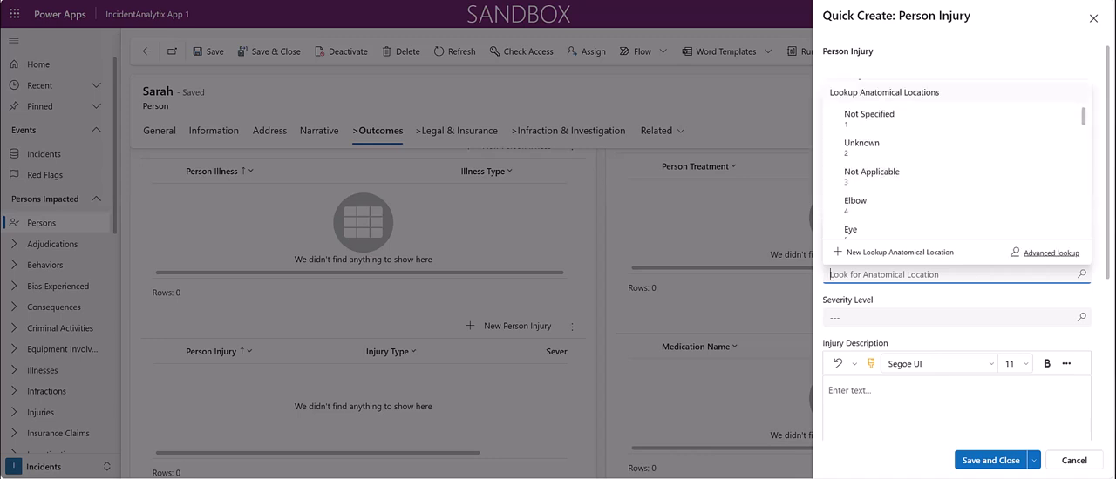
scroll(955, 170, down, 5)
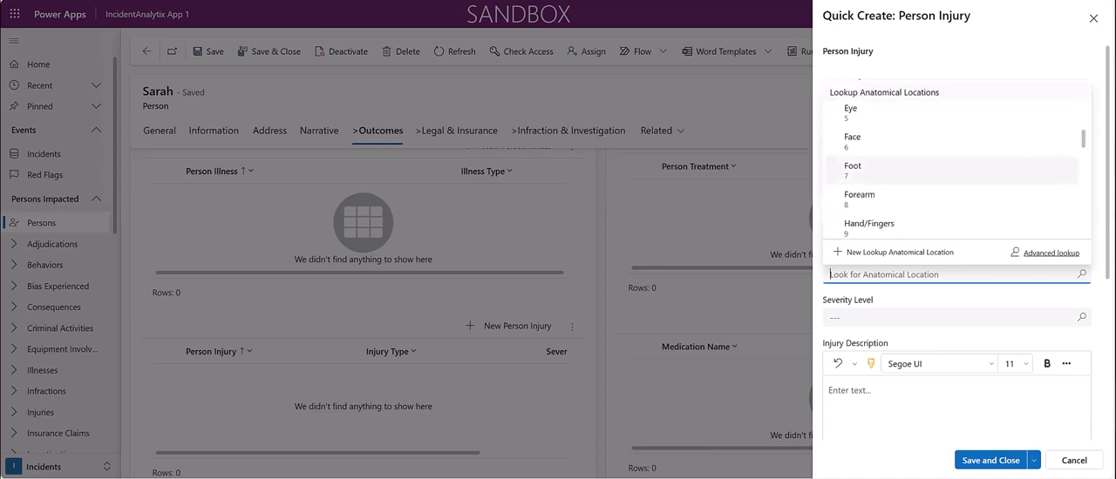
scroll(955, 170, down, 3)
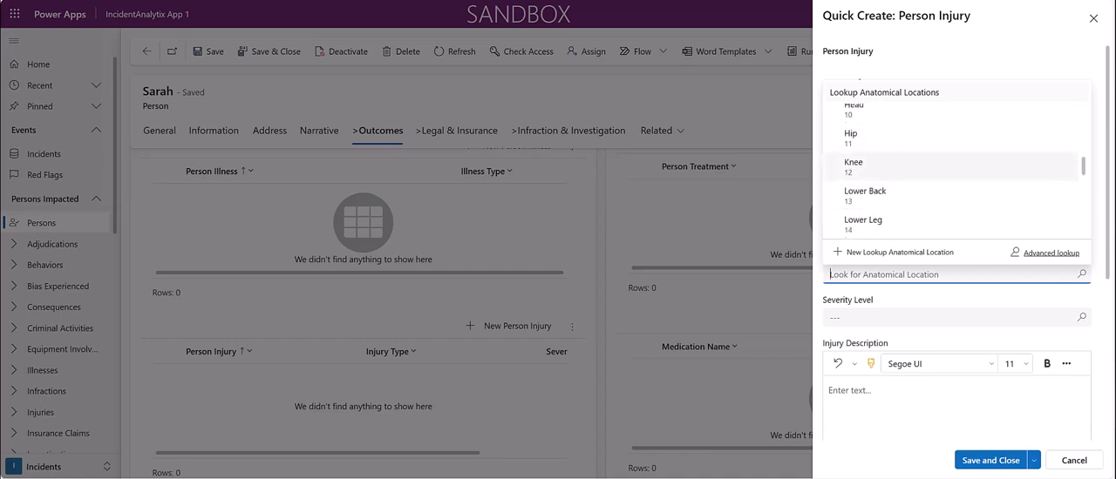
scroll(955, 161, down, 1)
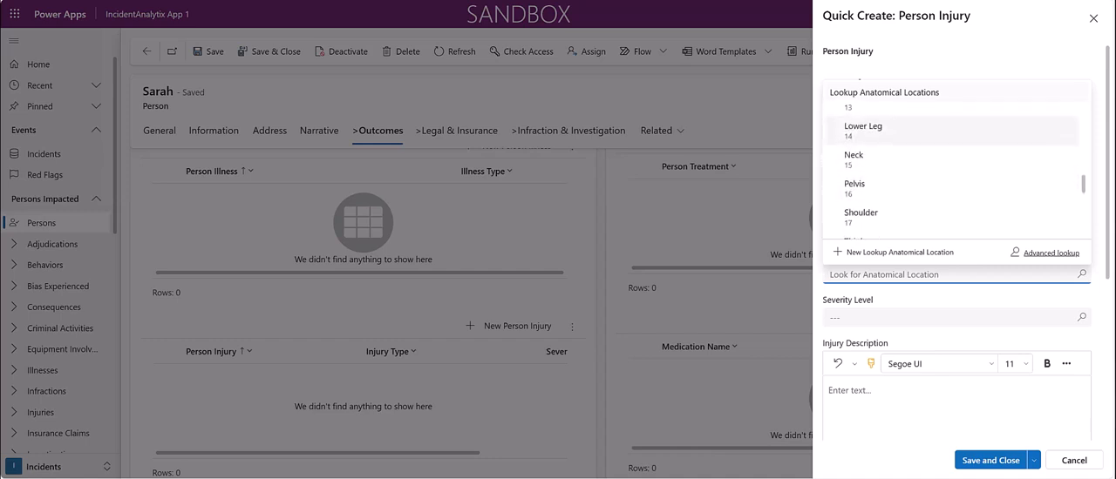
scroll(954, 162, down, 3)
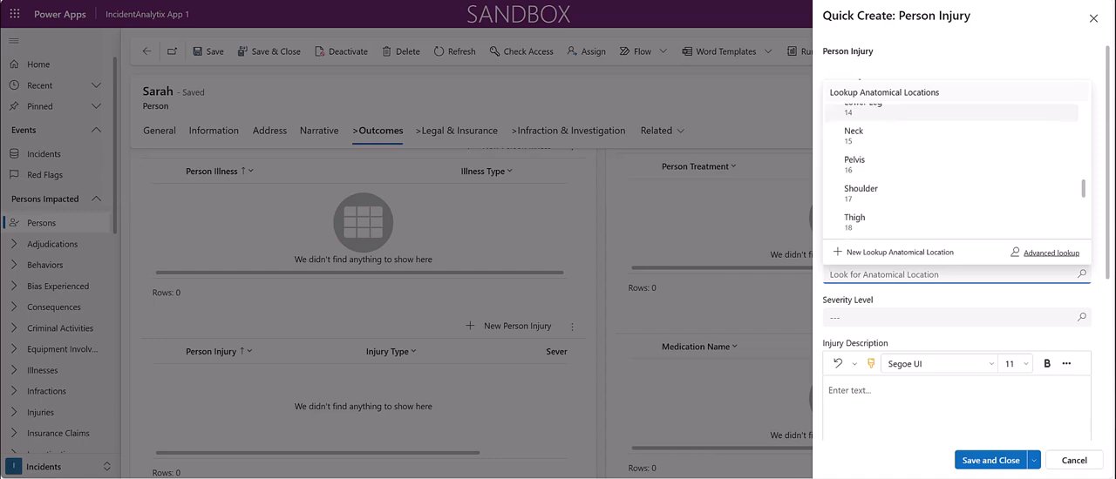
click(954, 172)
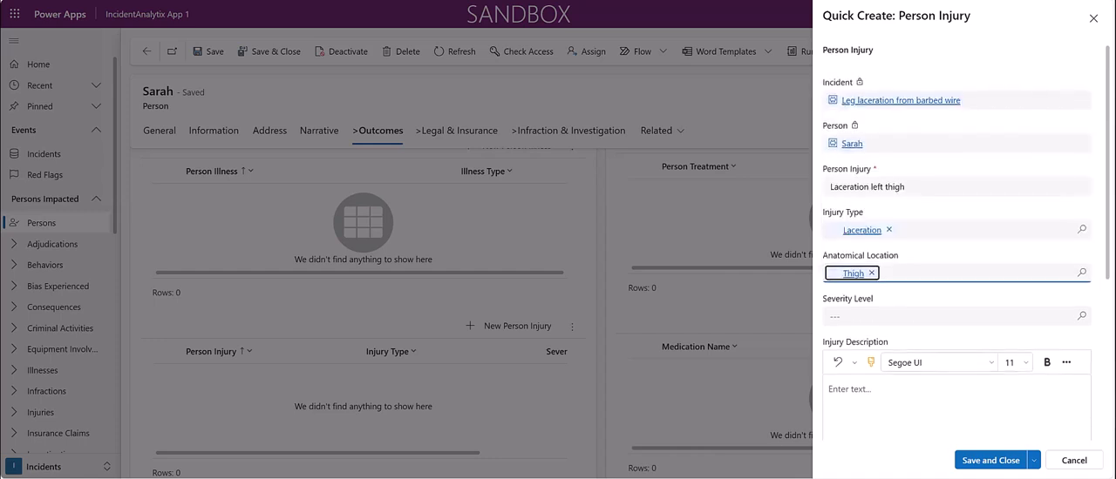
Set the injury's severity level to Moderate, then save and close the injury record
click(941, 317)
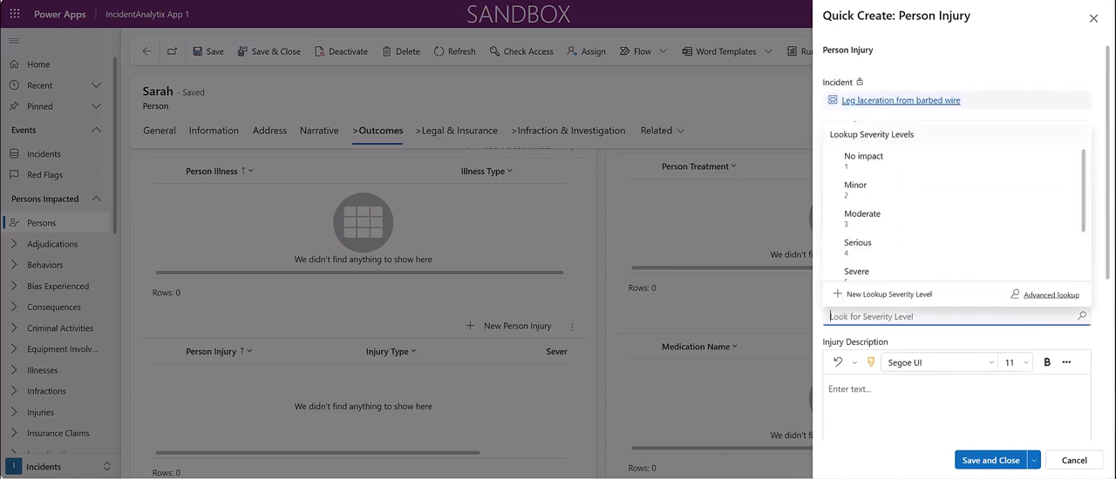
click(862, 218)
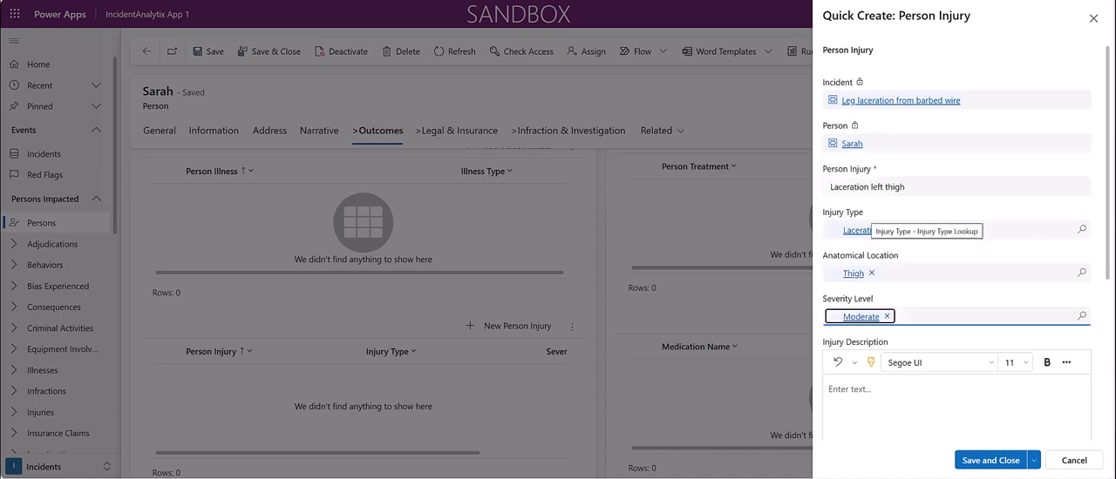
click(993, 389)
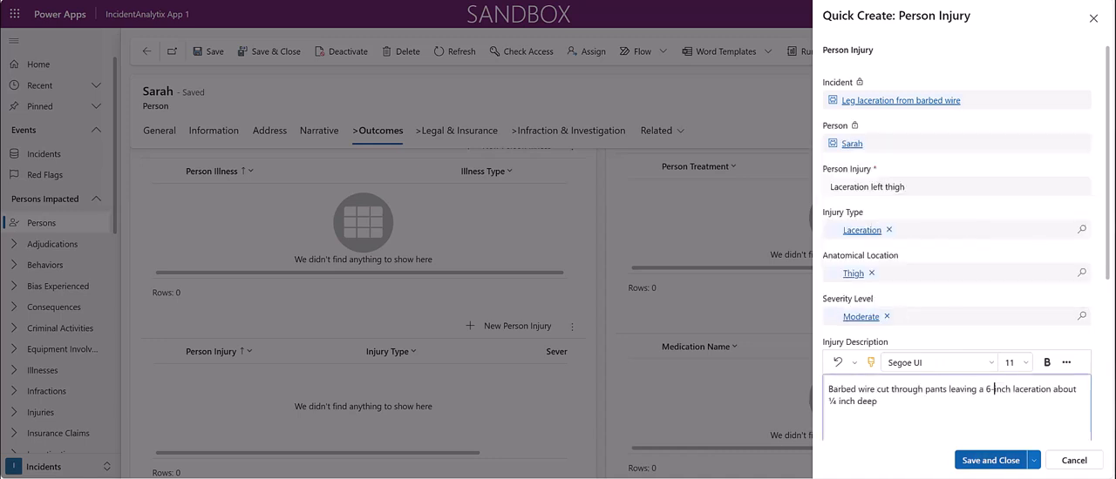
click(988, 459)
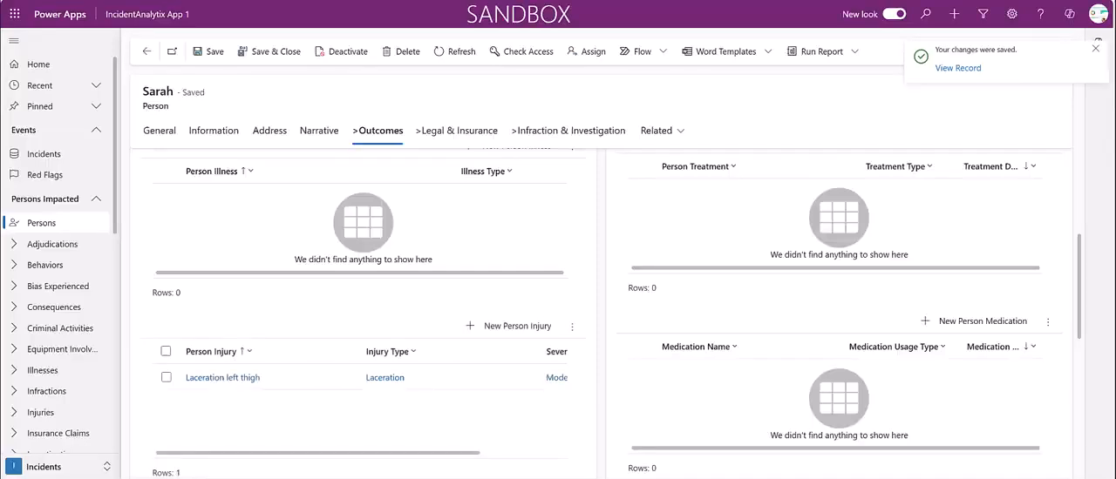
Save and close the person record, view the incident's general information, and return to the list of active incidents
click(270, 51)
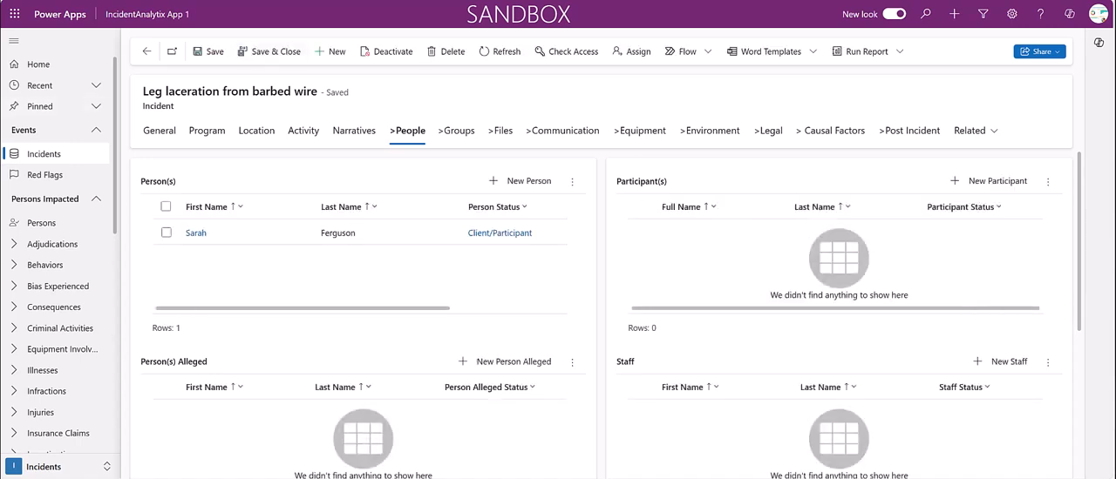
click(160, 130)
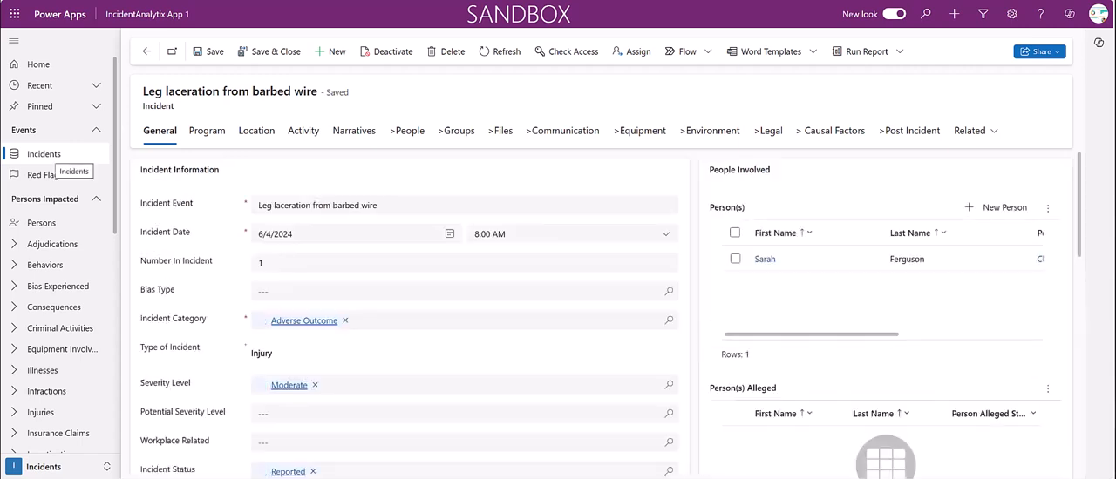
click(44, 155)
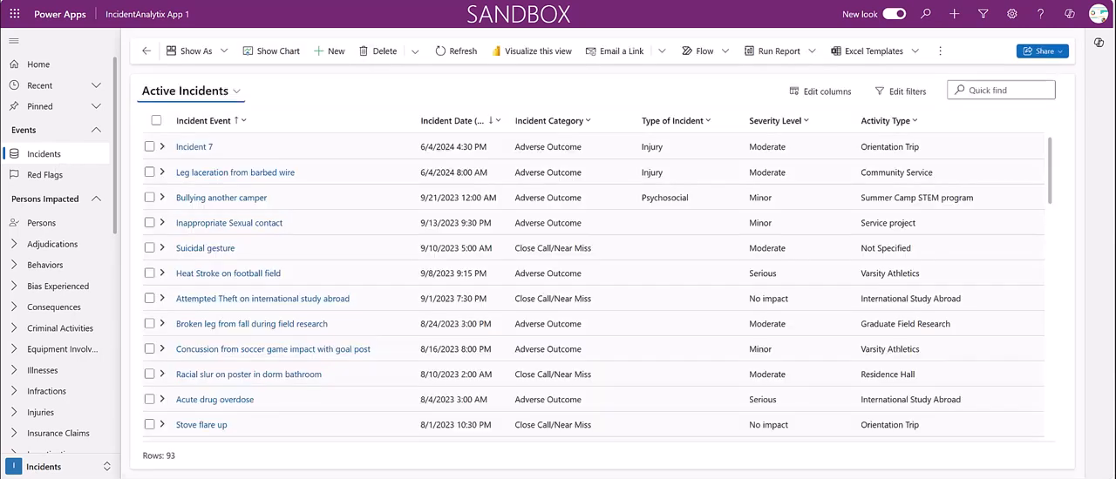